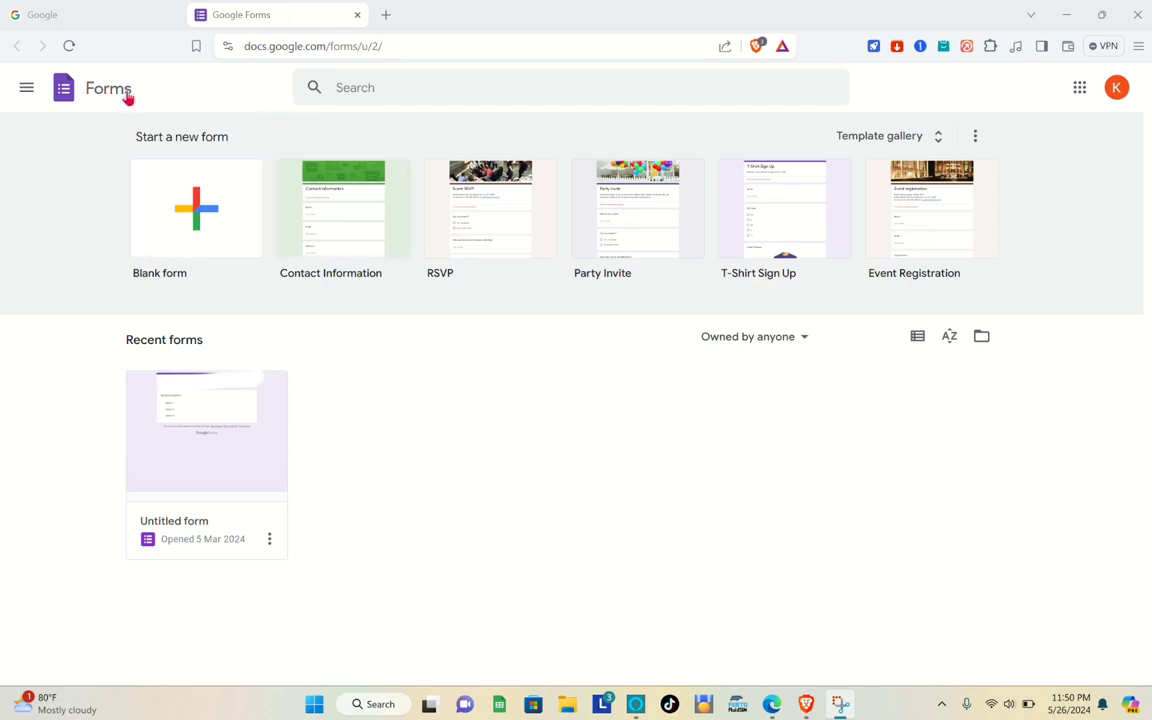
Step: Search Google for "google form" in the other browser tab
{"action": "left_click", "coordinate": [108, 13]}
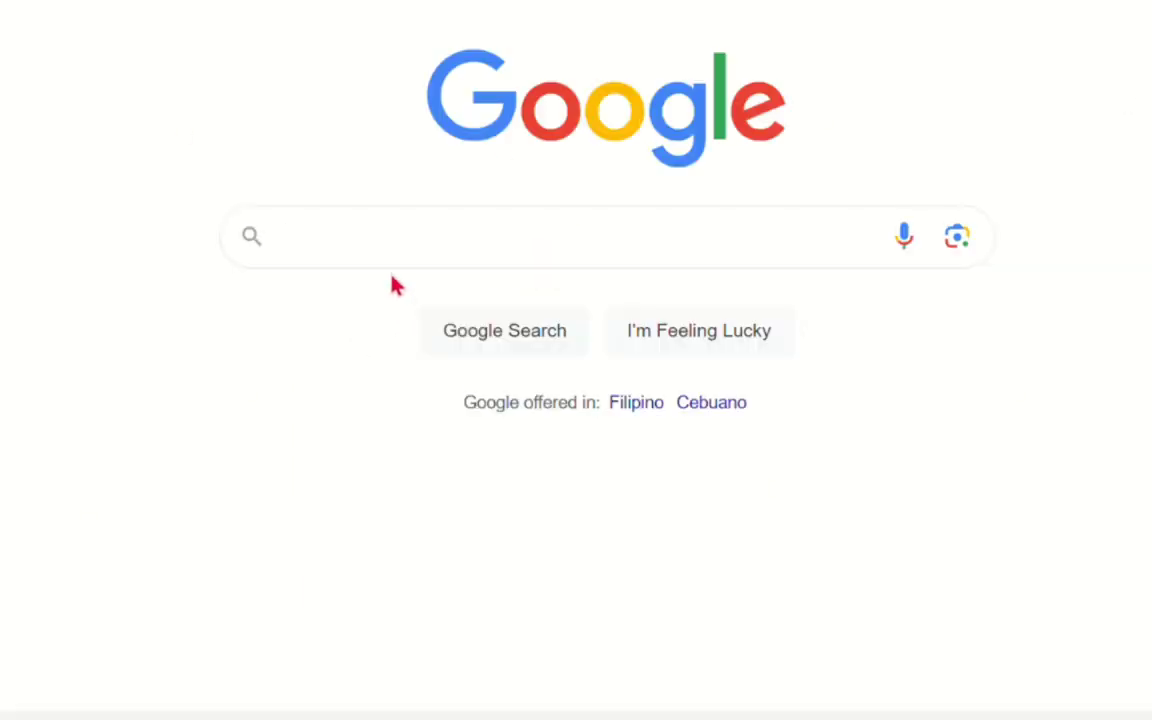
{"action": "type", "text": "google form"}
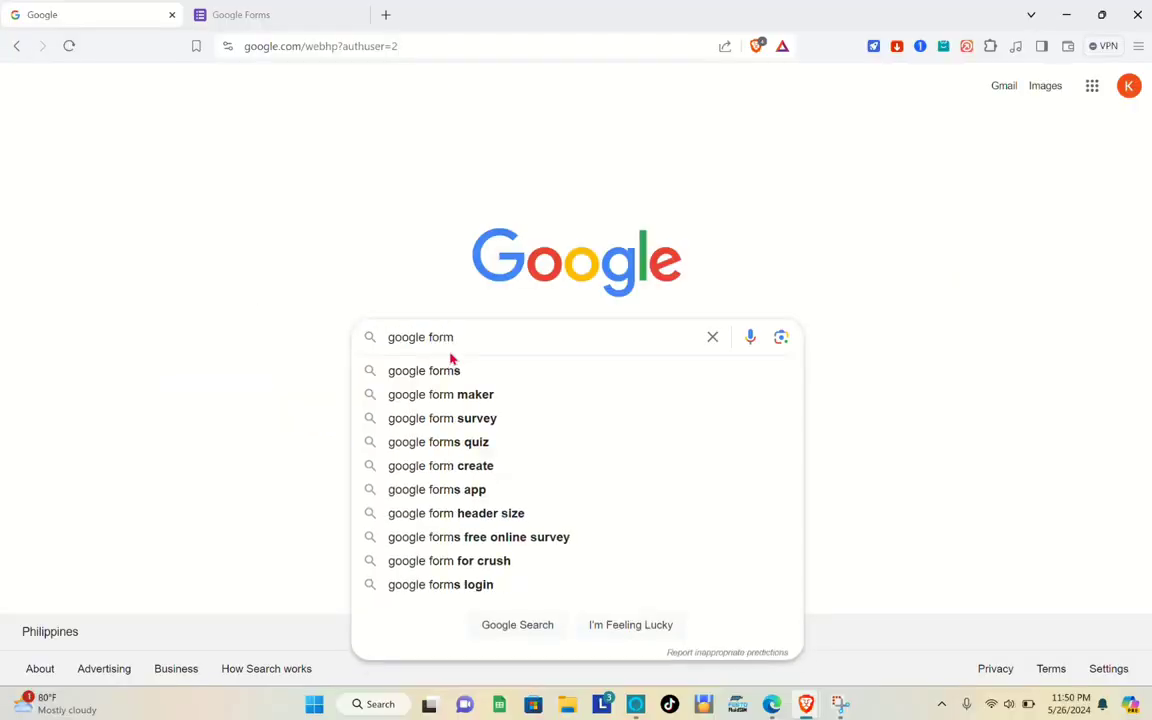
{"action": "key", "text": "Return"}
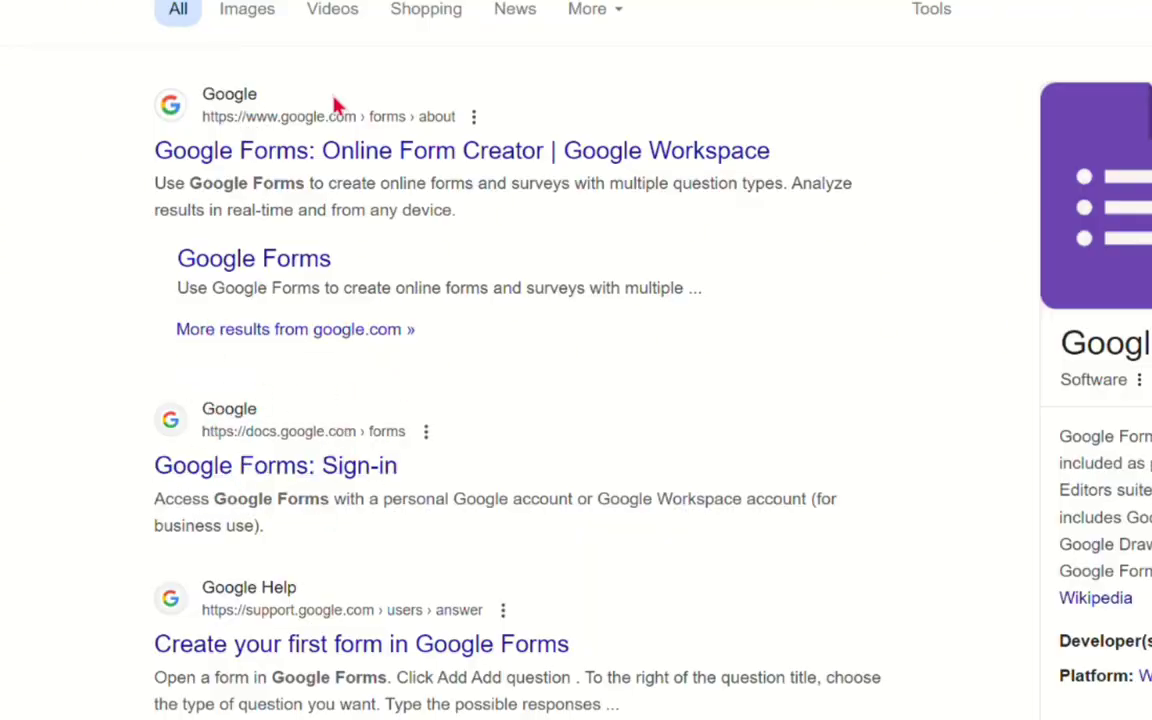
Step: Return to the Google Forms page, create a blank form and dismiss the text styling tip
{"action": "left_click", "coordinate": [281, 12]}
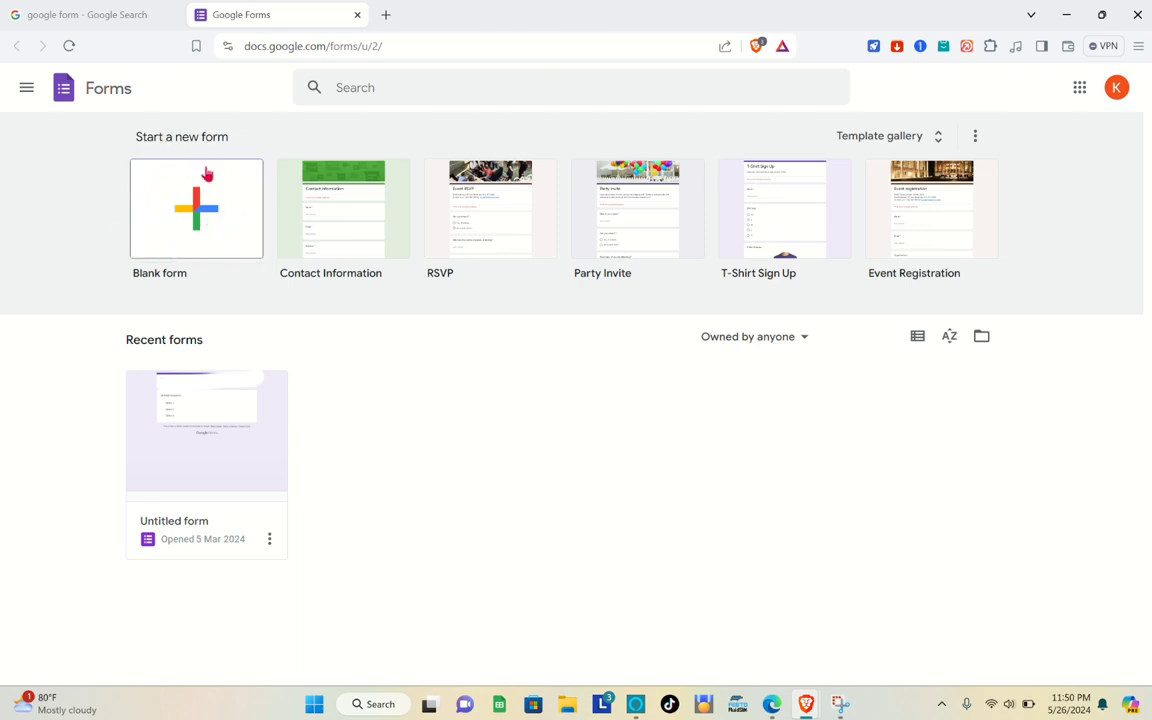
{"action": "left_click", "coordinate": [182, 217]}
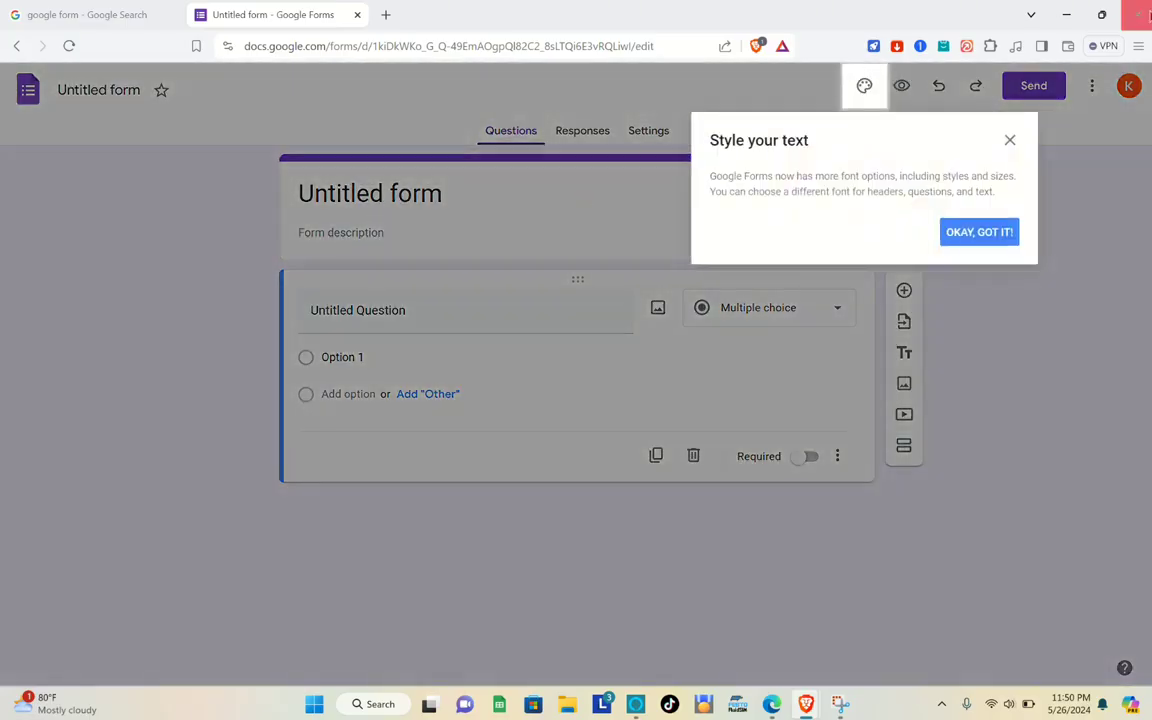
{"action": "left_click", "coordinate": [990, 232]}
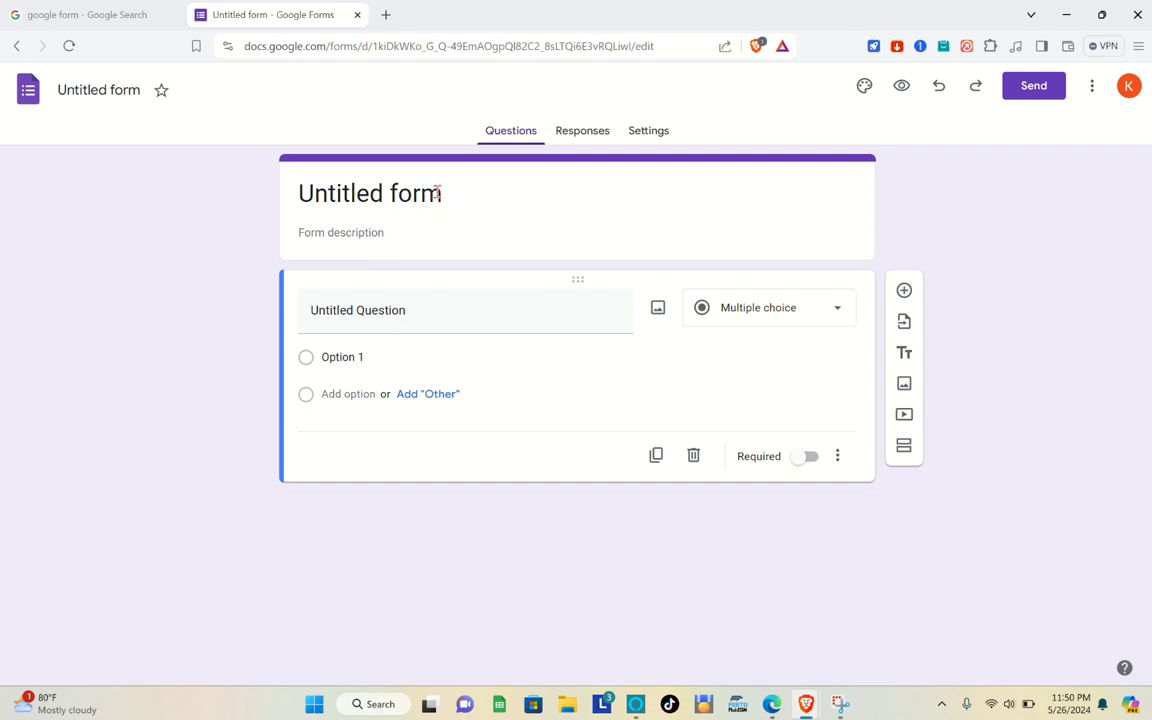
Step: Replace the form's default title with "SURVEY"
{"action": "left_click", "coordinate": [438, 192]}
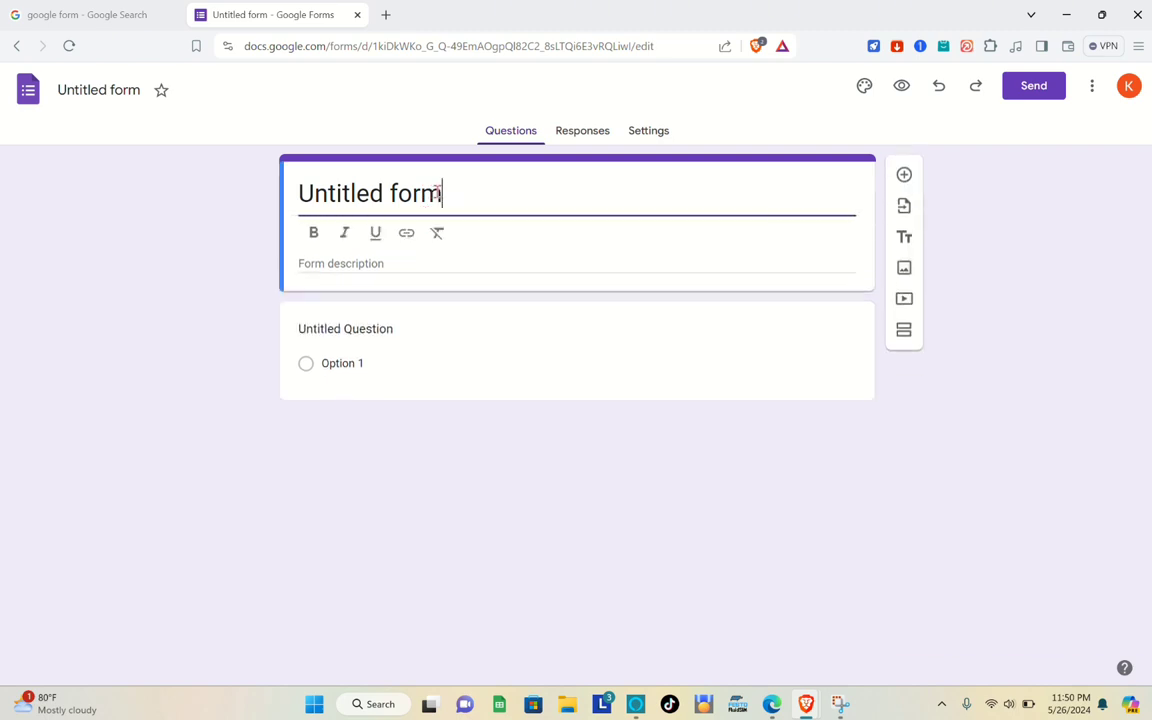
{"action": "key", "text": "BackSpace"}
{"action": "key", "text": "BackSpace"}
{"action": "key", "text": "BackSpace"}
{"action": "key", "text": "BackSpace"}
{"action": "key", "text": "BackSpace"}
{"action": "key", "text": "BackSpace"}
{"action": "key", "text": "BackSpace"}
{"action": "key", "text": "BackSpace"}
{"action": "key", "text": "BackSpace"}
{"action": "key", "text": "BackSpace"}
{"action": "key", "text": "BackSpace"}
{"action": "key", "text": "BackSpace"}
{"action": "key", "text": "BackSpace"}
{"action": "key", "text": "Caps_Lock"}
{"action": "type", "text": "S"}
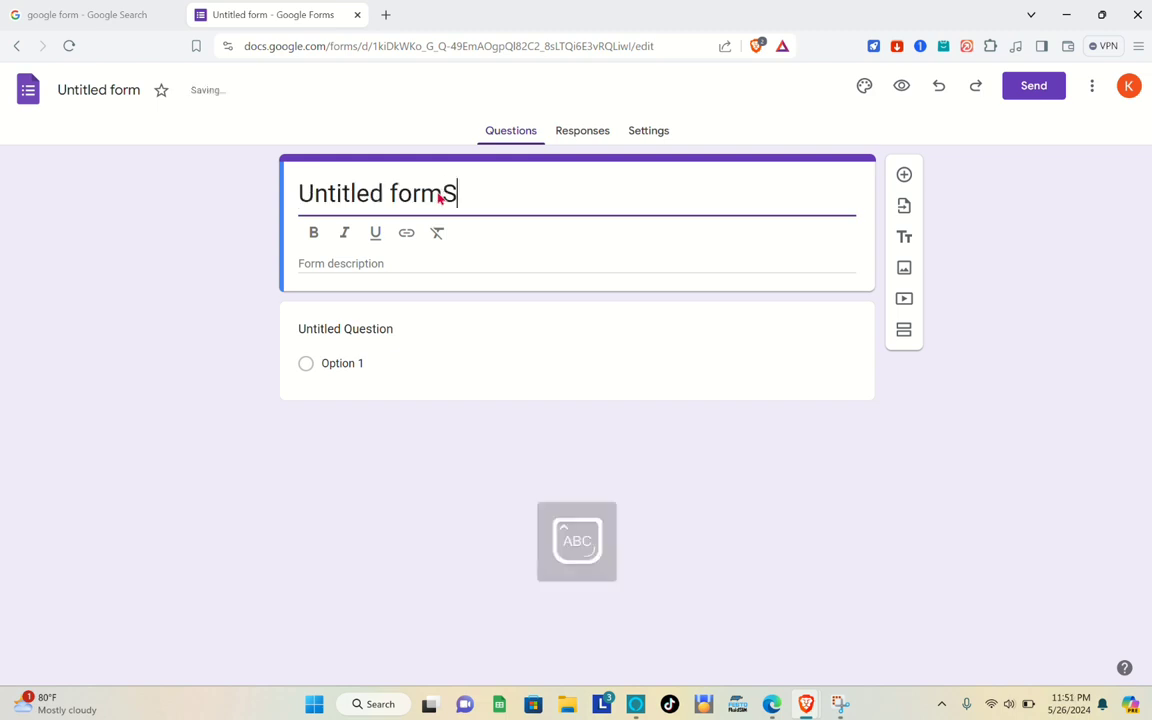
{"action": "type", "text": "URVEY"}
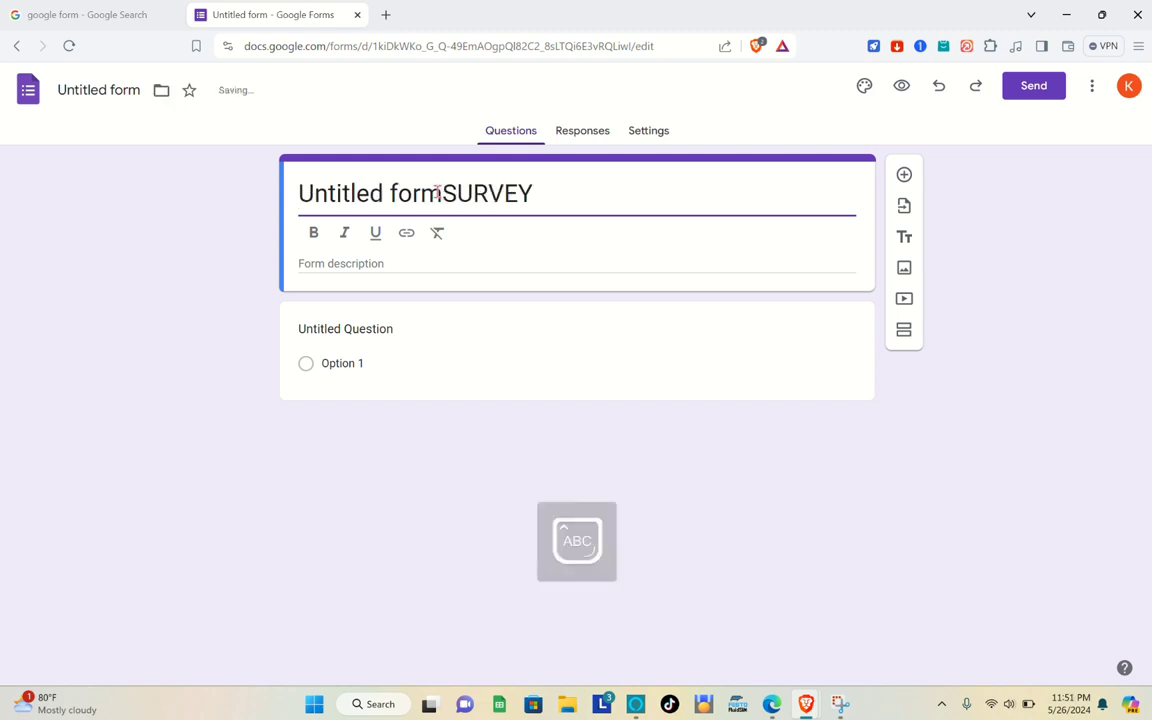
{"action": "key", "text": "BackSpace"}
{"action": "key", "text": "BackSpace"}
{"action": "key", "text": "BackSpace"}
{"action": "key", "text": "BackSpace"}
{"action": "key", "text": "BackSpace"}
{"action": "key", "text": "BackSpace"}
{"action": "key", "text": "BackSpace"}
{"action": "key", "text": "BackSpace"}
{"action": "key", "text": "BackSpace"}
{"action": "key", "text": "BackSpace"}
{"action": "key", "text": "BackSpace"}
{"action": "key", "text": "BackSpace"}
{"action": "key", "text": "BackSpace"}
{"action": "key", "text": "BackSpace"}
{"action": "key", "text": "BackSpace"}
{"action": "key", "text": "BackSpace"}
{"action": "key", "text": "BackSpace"}
{"action": "key", "text": "BackSpace"}
{"action": "key", "text": "BackSpace"}
{"action": "type", "text": "SURVEY"}
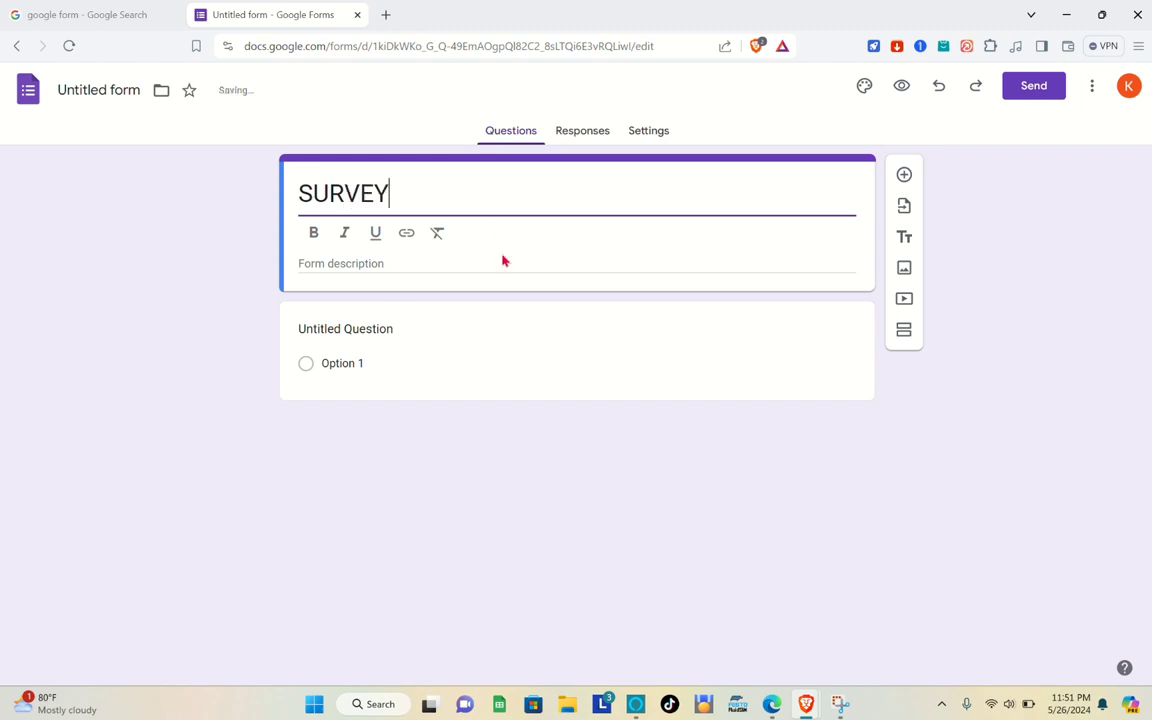
{"action": "left_click", "coordinate": [1041, 208]}
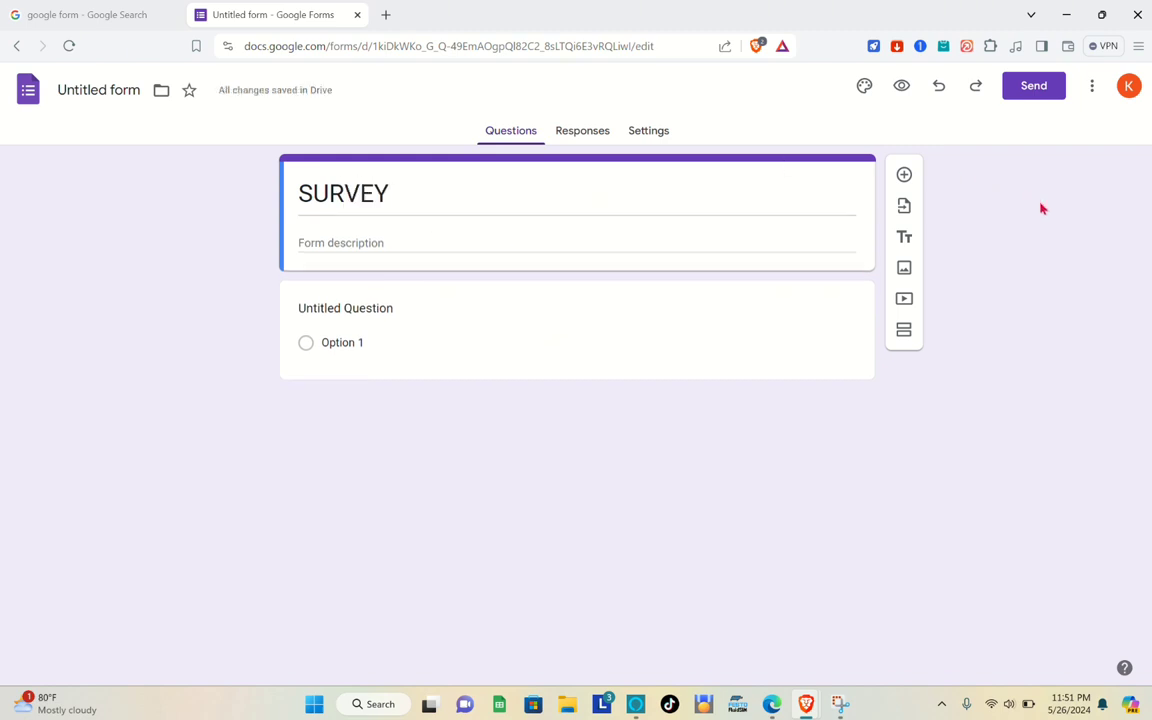
{"action": "left_click", "coordinate": [377, 232]}
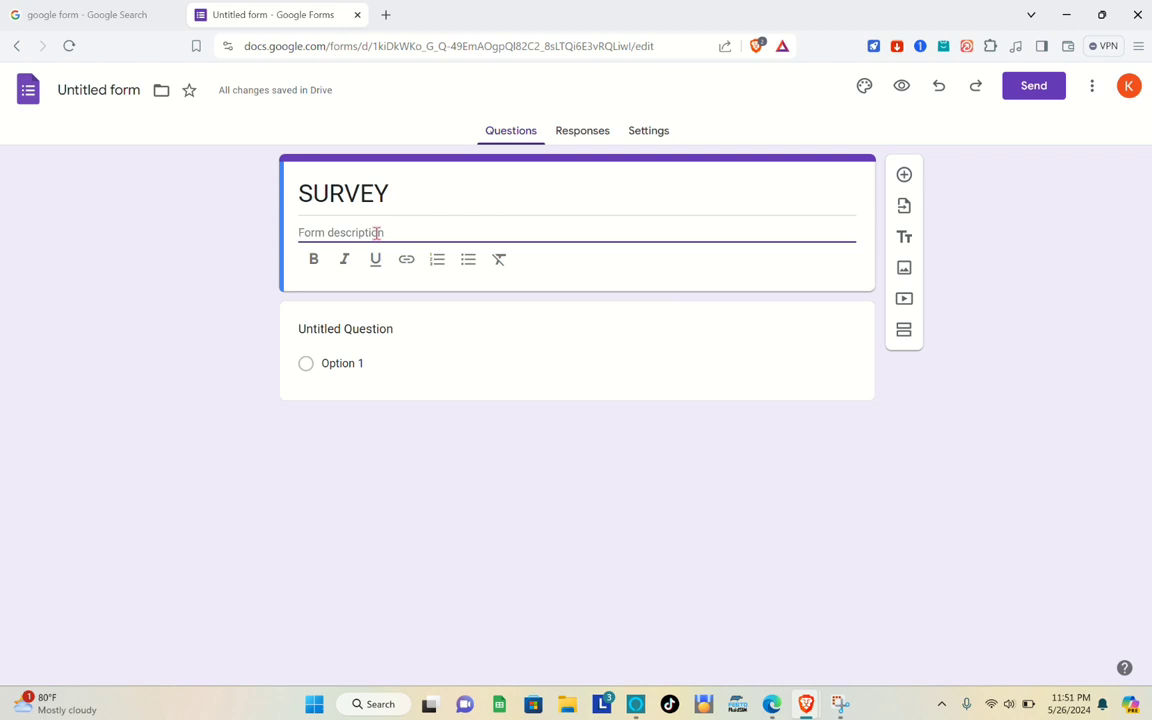
Step: Title the first question "Gender" and choose Multiple choice as its type
{"action": "left_click", "coordinate": [330, 328]}
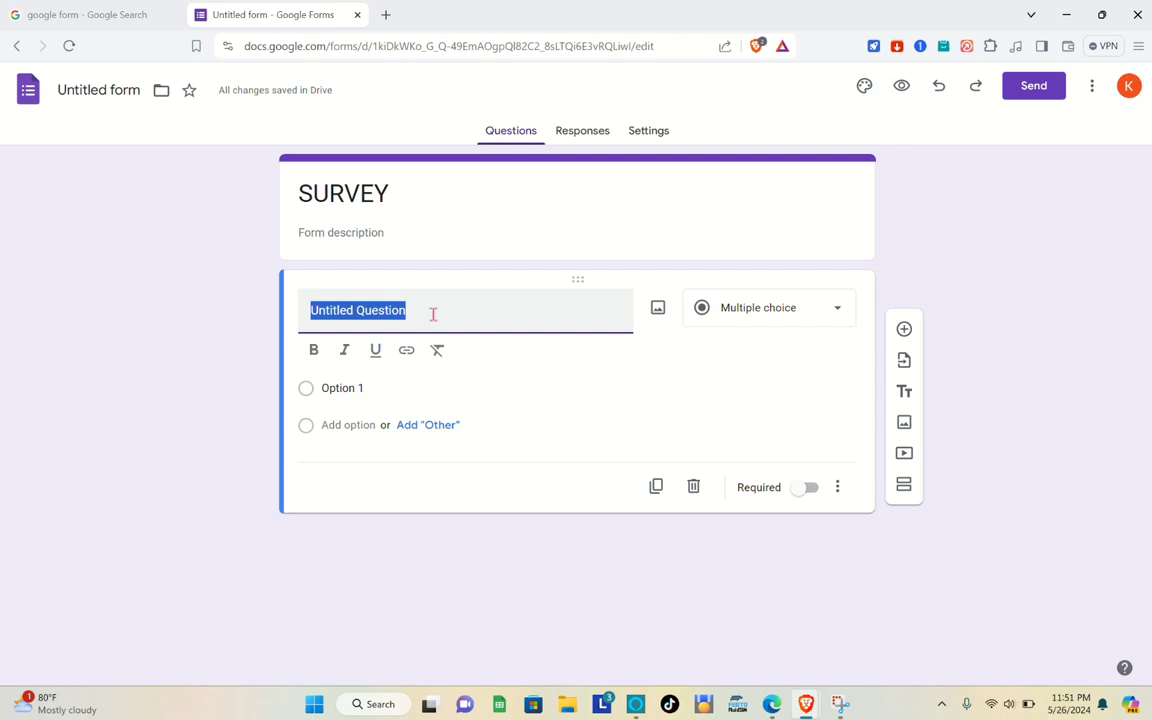
{"action": "type", "text": "Gender"}
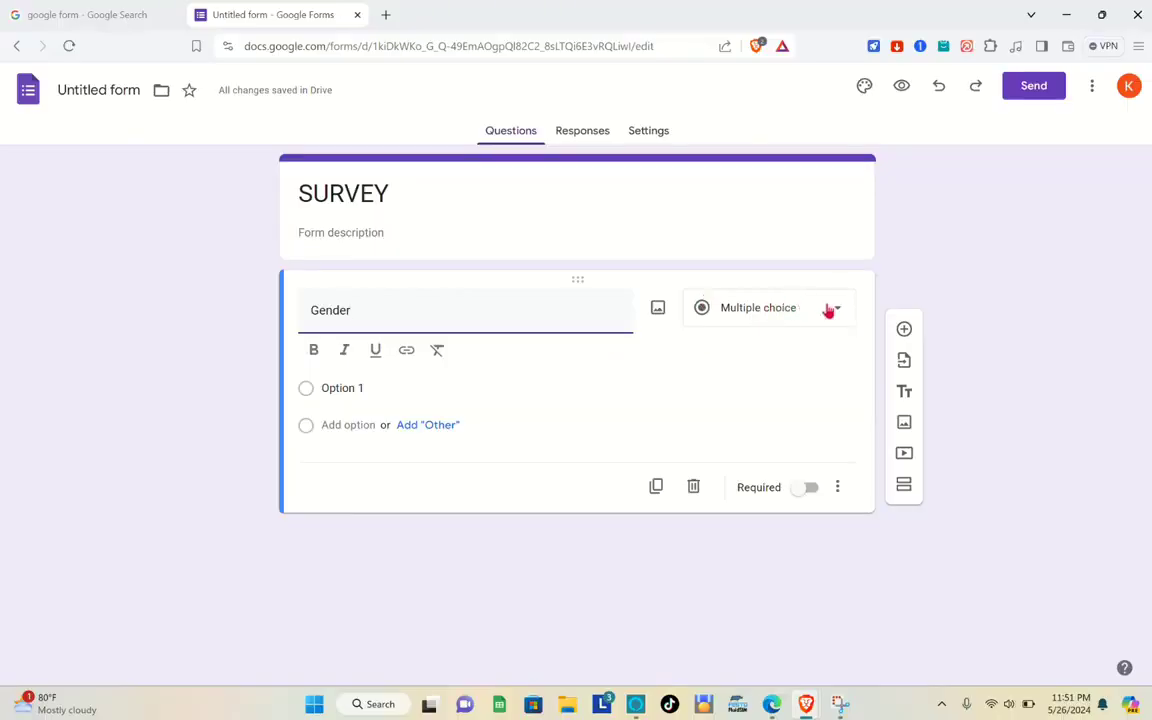
{"action": "left_click", "coordinate": [948, 302]}
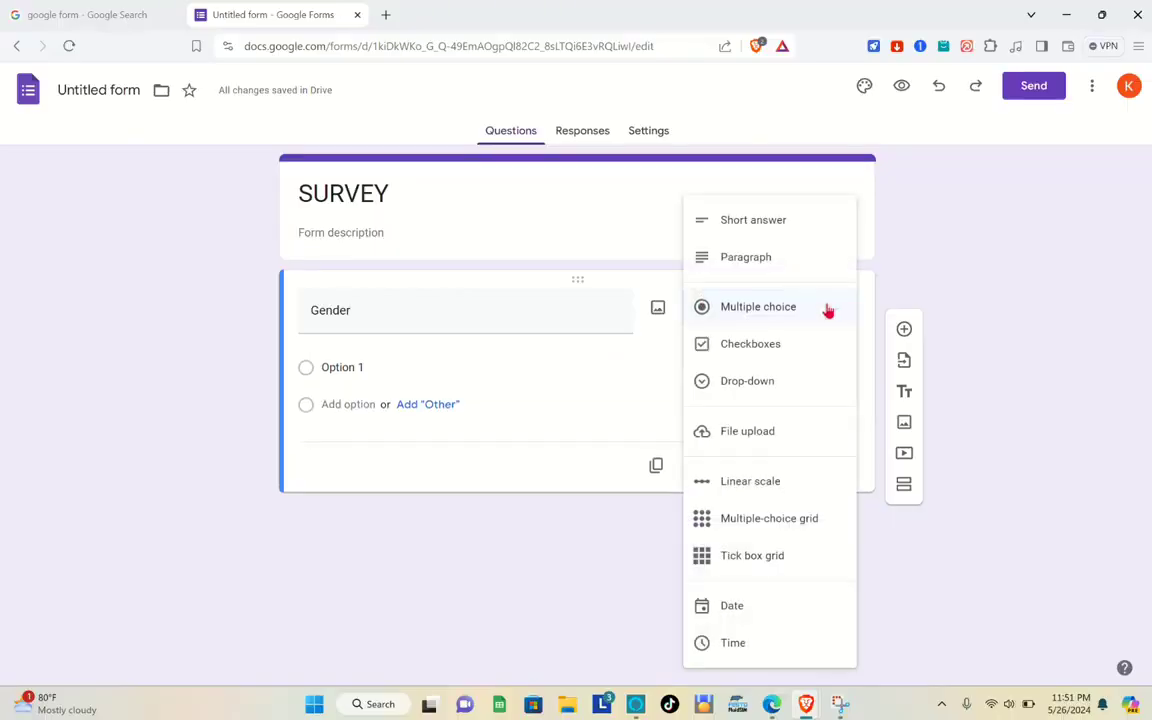
{"action": "left_click", "coordinate": [797, 318]}
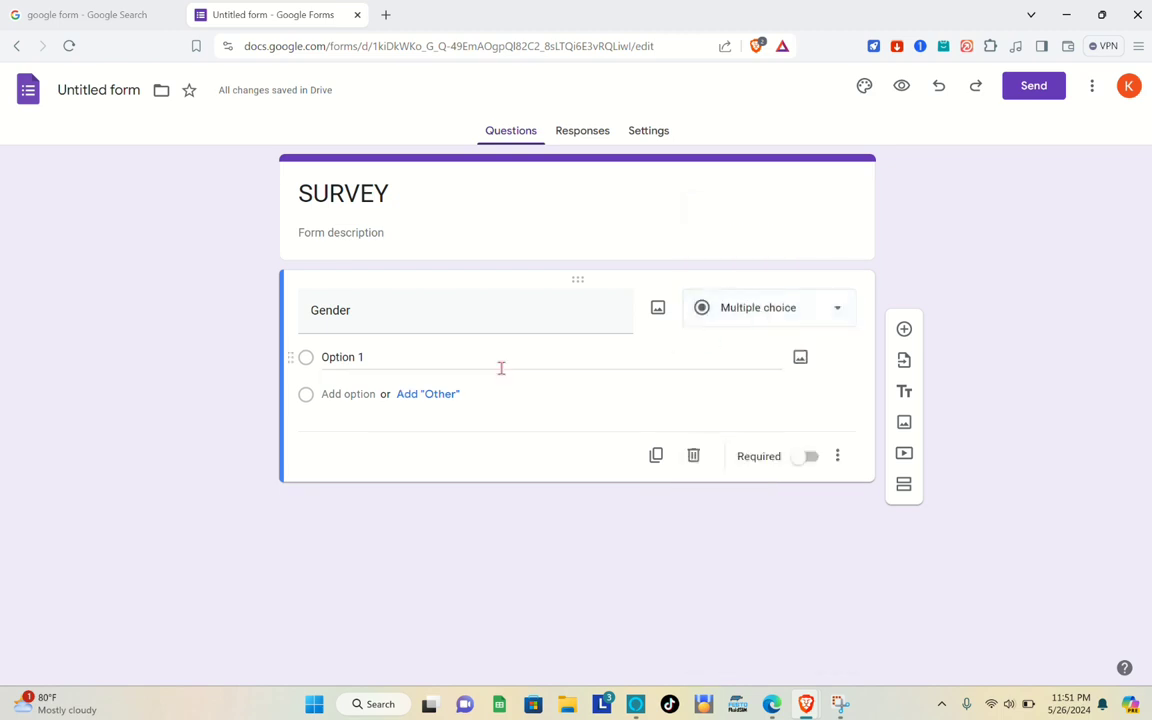
Step: Give the Gender question the answer options "Male", "Female" and "Other"
{"action": "left_click", "coordinate": [360, 356]}
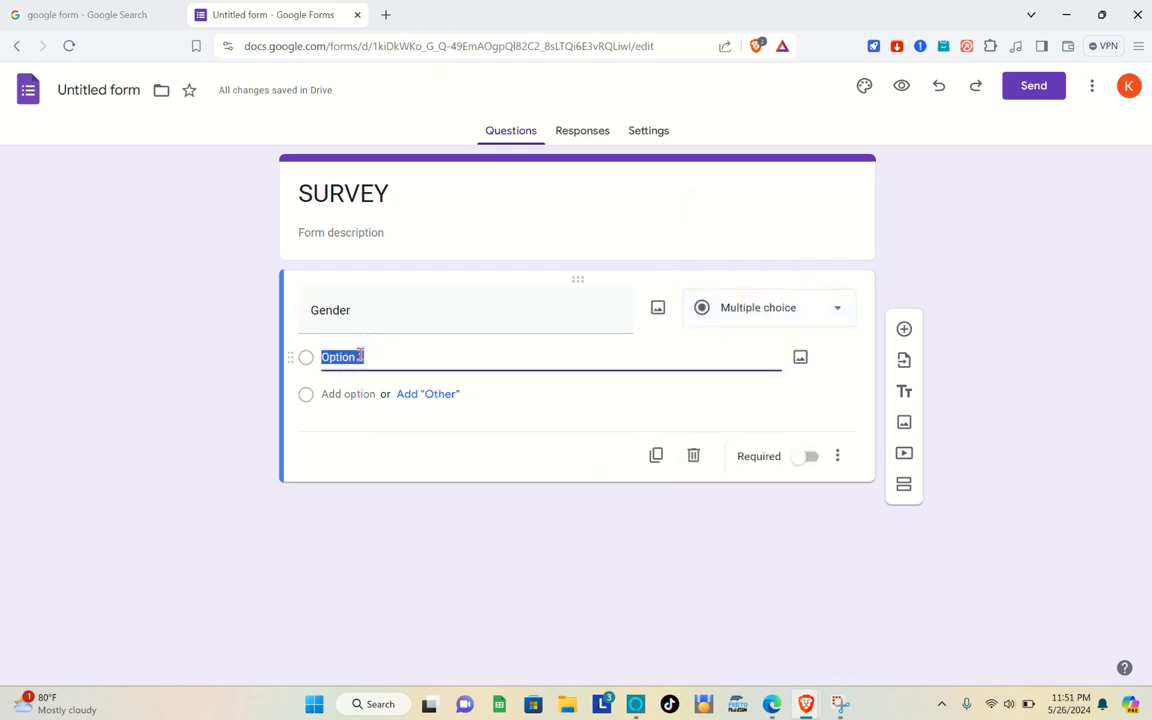
{"action": "type", "text": "Male"}
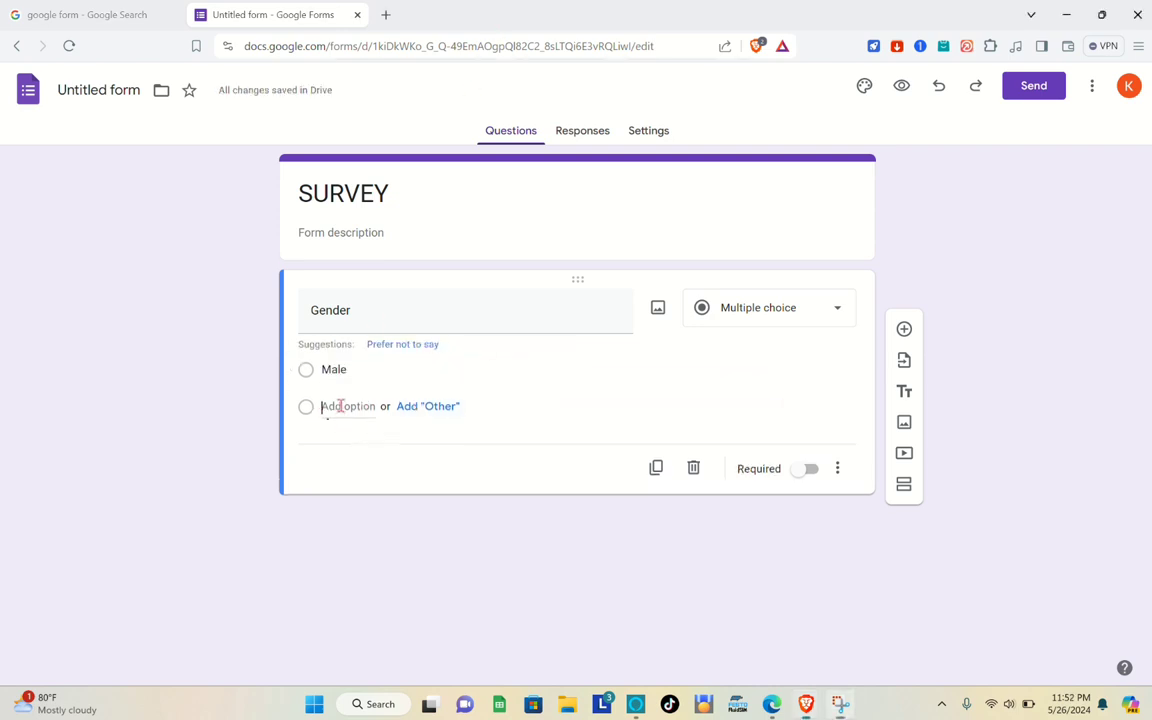
{"action": "left_click", "coordinate": [340, 407]}
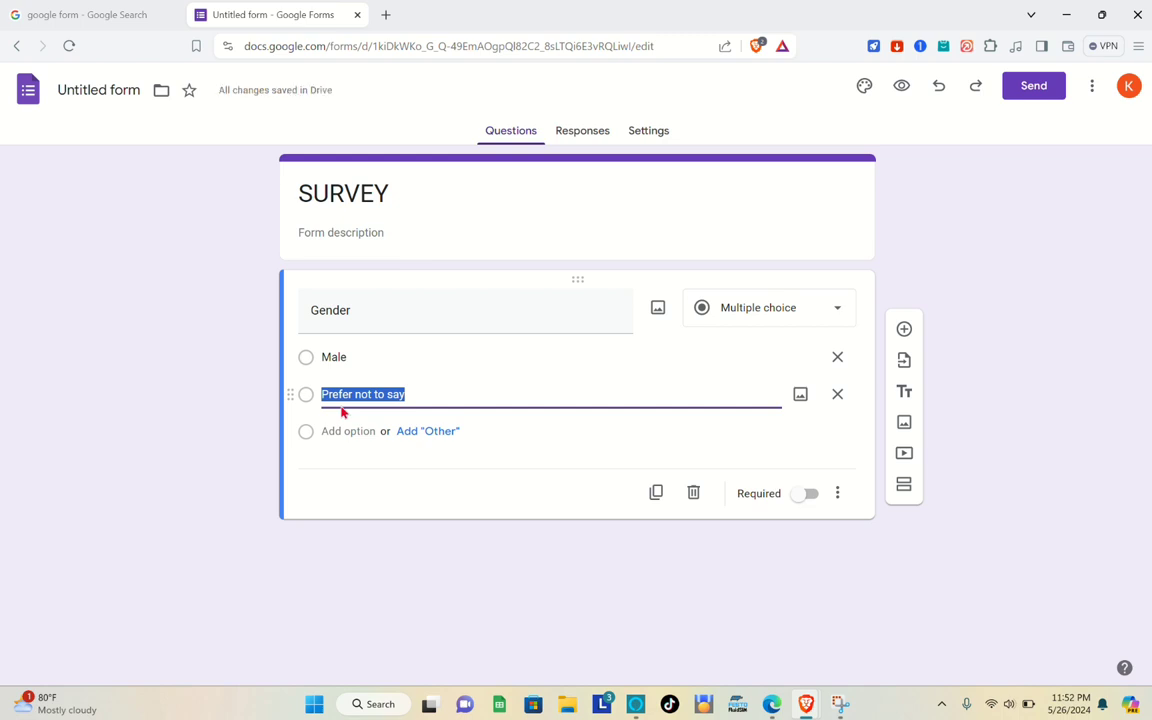
{"action": "key", "text": "Caps_Lock"}
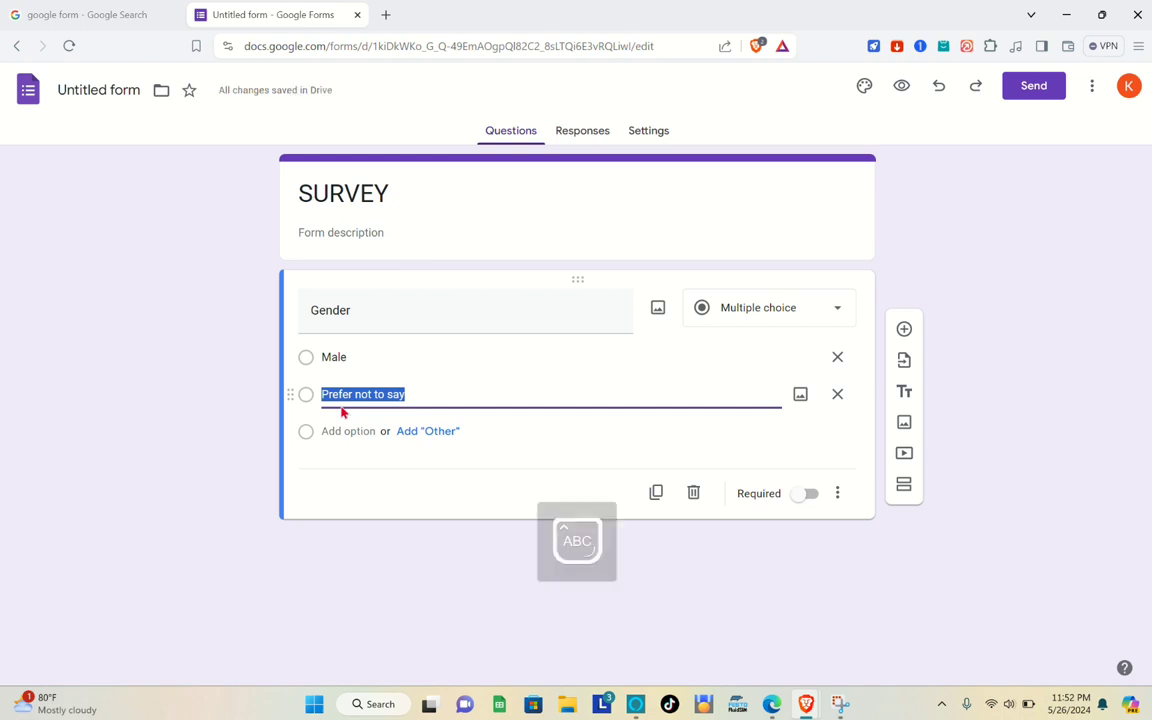
{"action": "type", "text": "F"}
{"action": "key", "text": "Caps_Lock"}
{"action": "type", "text": "e"}
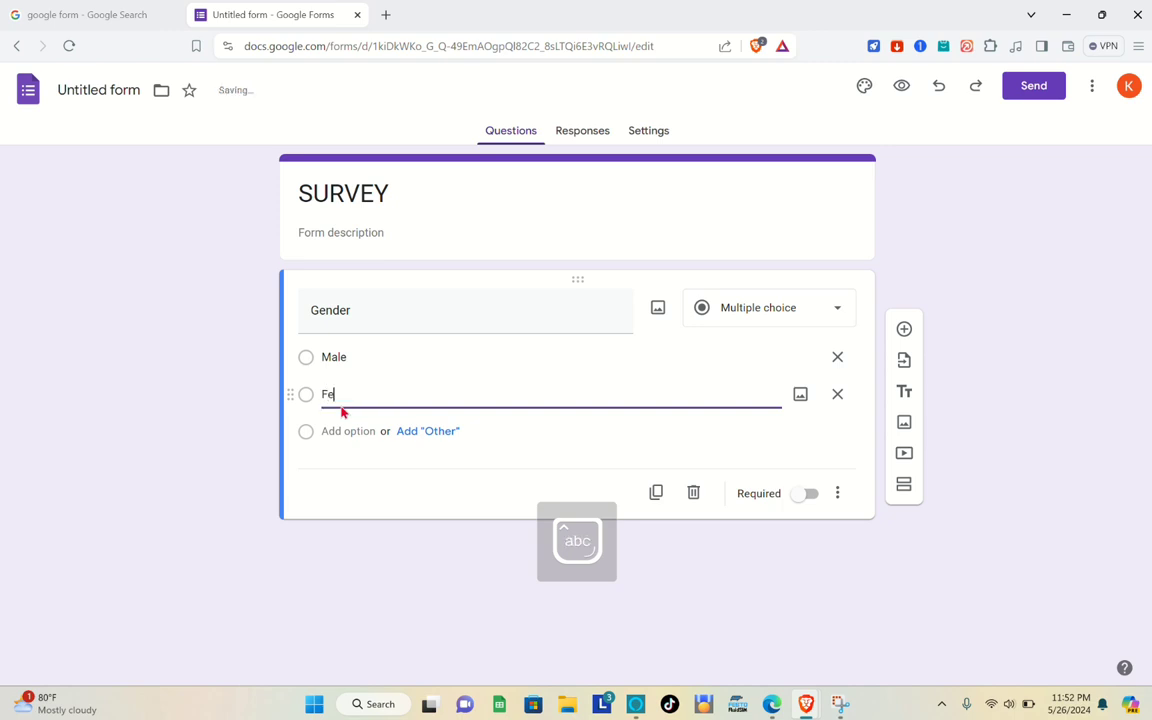
{"action": "type", "text": "male"}
{"action": "key", "text": "Return"}
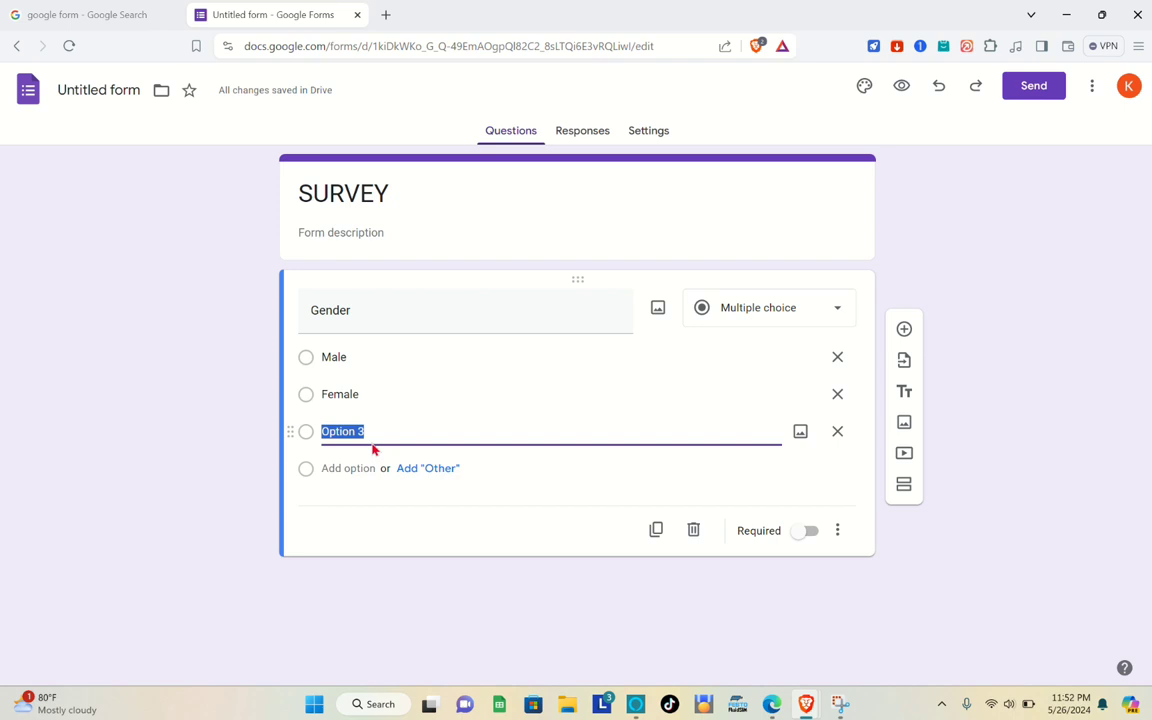
{"action": "type", "text": "o"}
{"action": "key", "text": "Caps_Lock"}
{"action": "type", "text": "THER"}
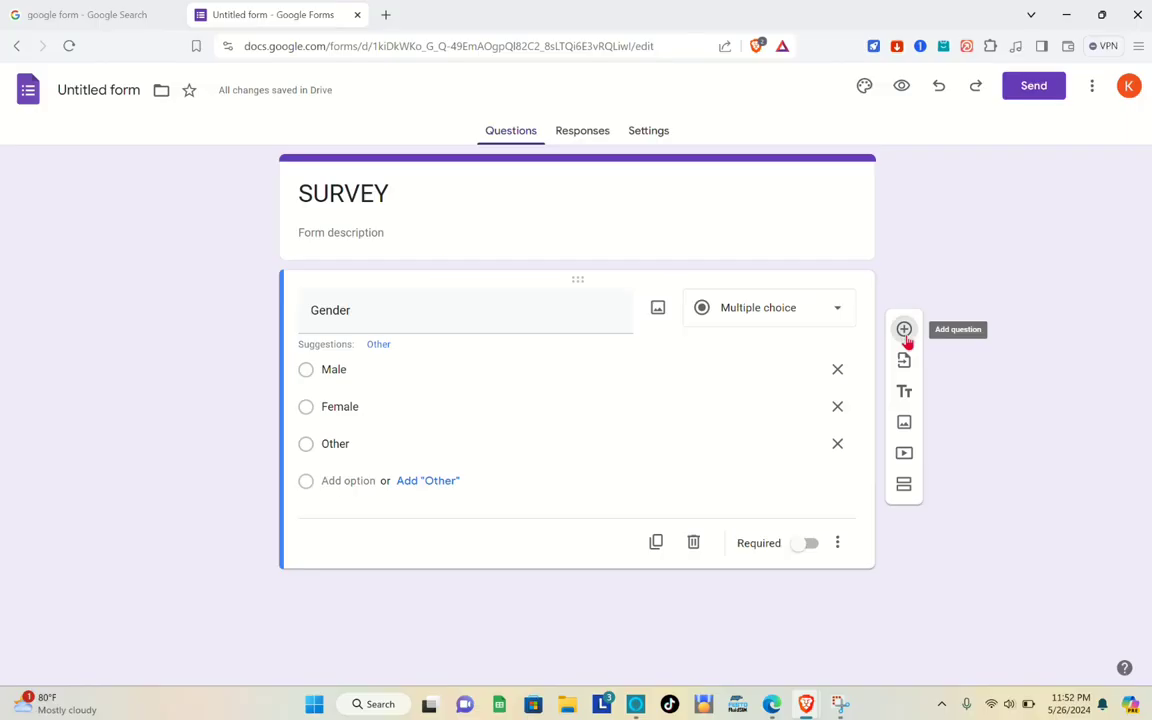
Step: Add a second question below Gender and title it "Full Name"
{"action": "left_click", "coordinate": [759, 310]}
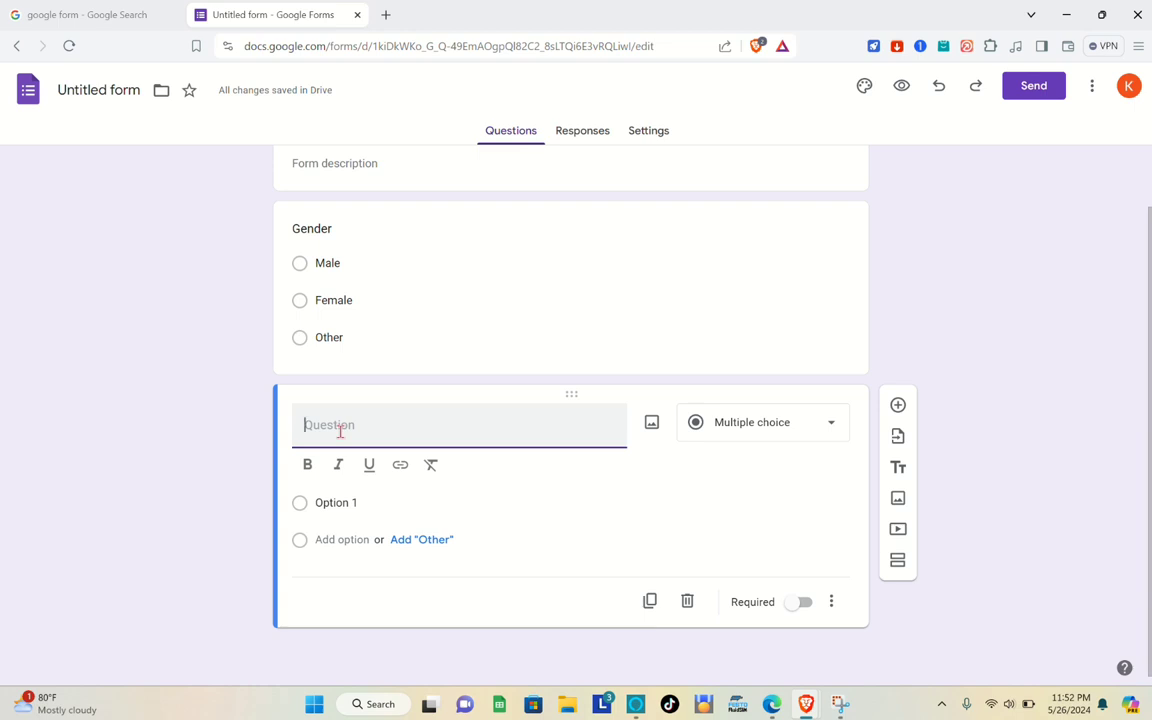
{"action": "key", "text": "Caps_Lock"}
{"action": "type", "text": "F"}
{"action": "key", "text": "Caps_Lock"}
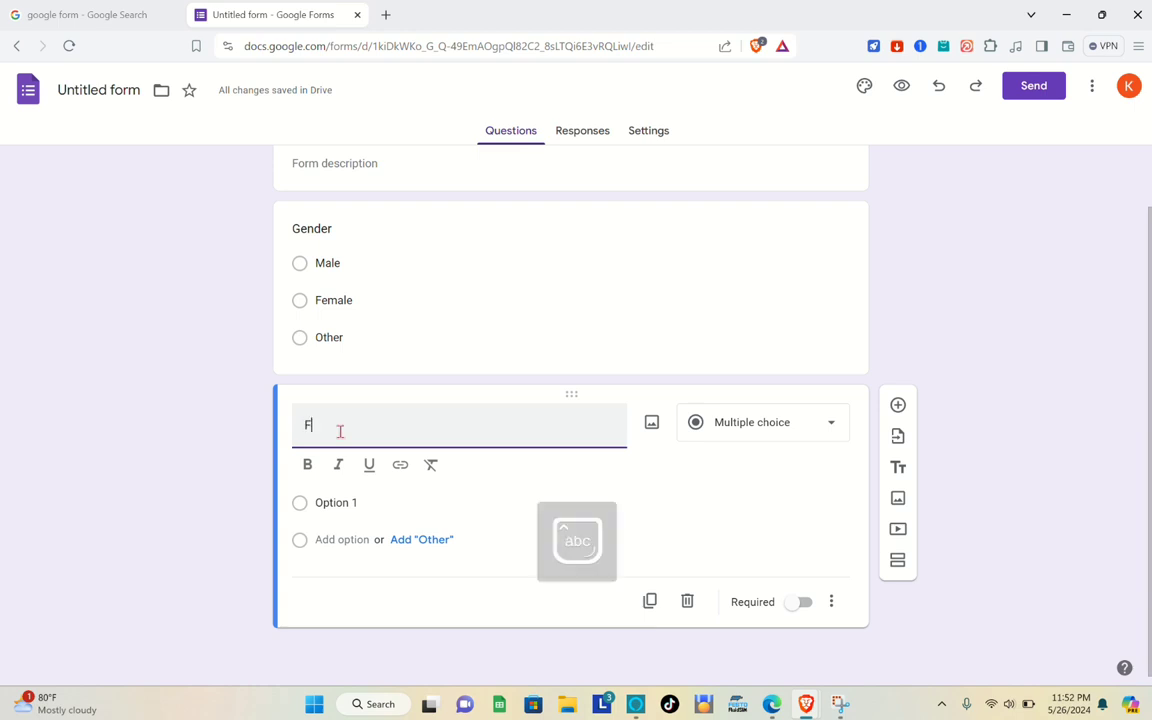
{"action": "type", "text": "ull"}
{"action": "key", "text": "Caps_Lock"}
{"action": "type", "text": "Nmae"}
{"action": "key", "text": "BackSpace"}
{"action": "key", "text": "BackSpace"}
{"action": "key", "text": "BackSpace"}
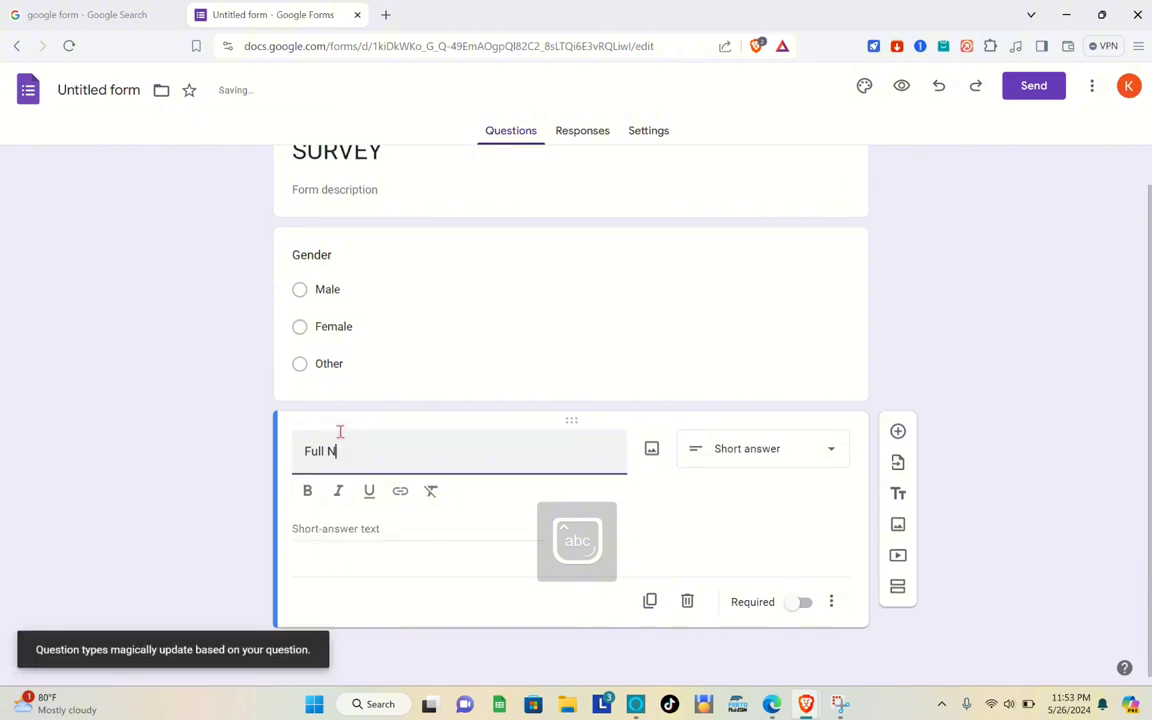
{"action": "key", "text": "BackSpace"}
{"action": "key", "text": "BackSpace"}
{"action": "key", "text": "BackSpace"}
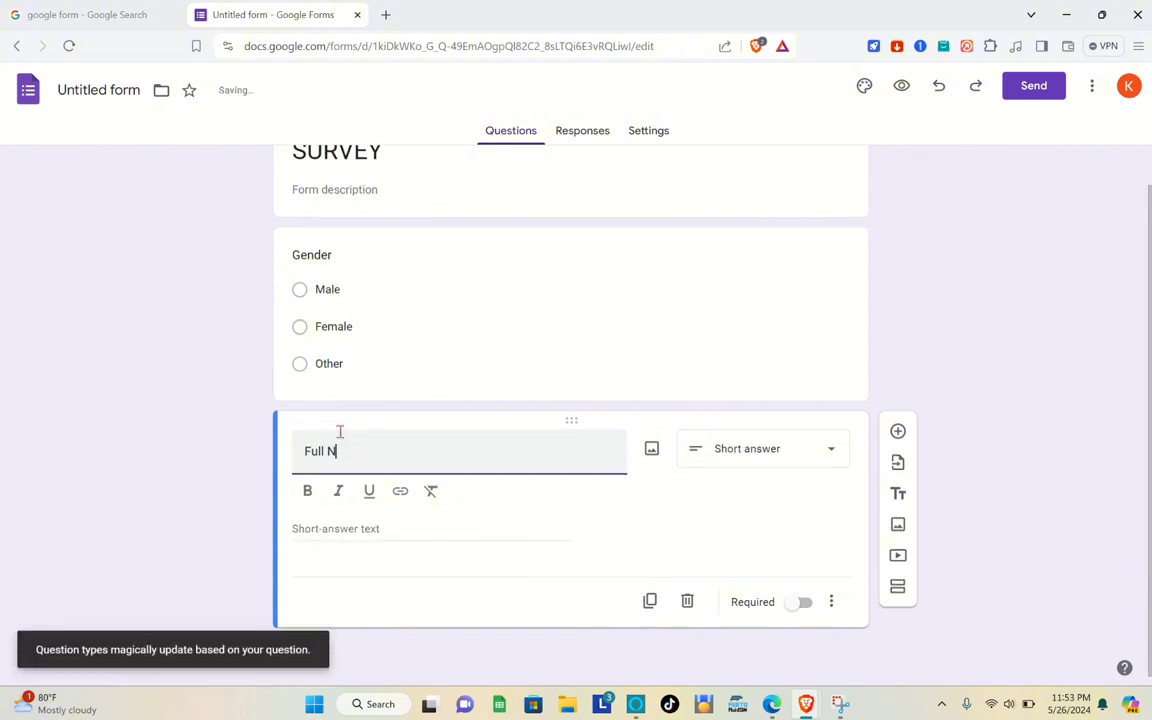
{"action": "type", "text": "ame"}
Step: Choose Short answer as the Full Name question's type and make the question required
{"action": "left_click", "coordinate": [790, 455]}
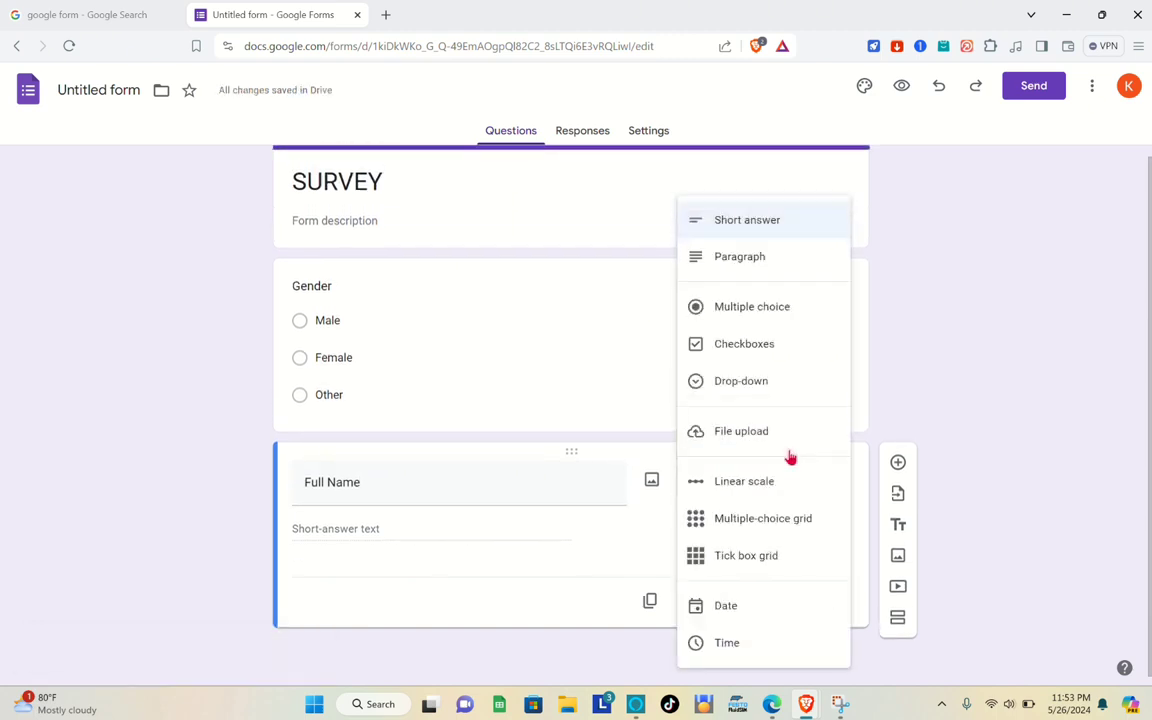
{"action": "left_click", "coordinate": [750, 222]}
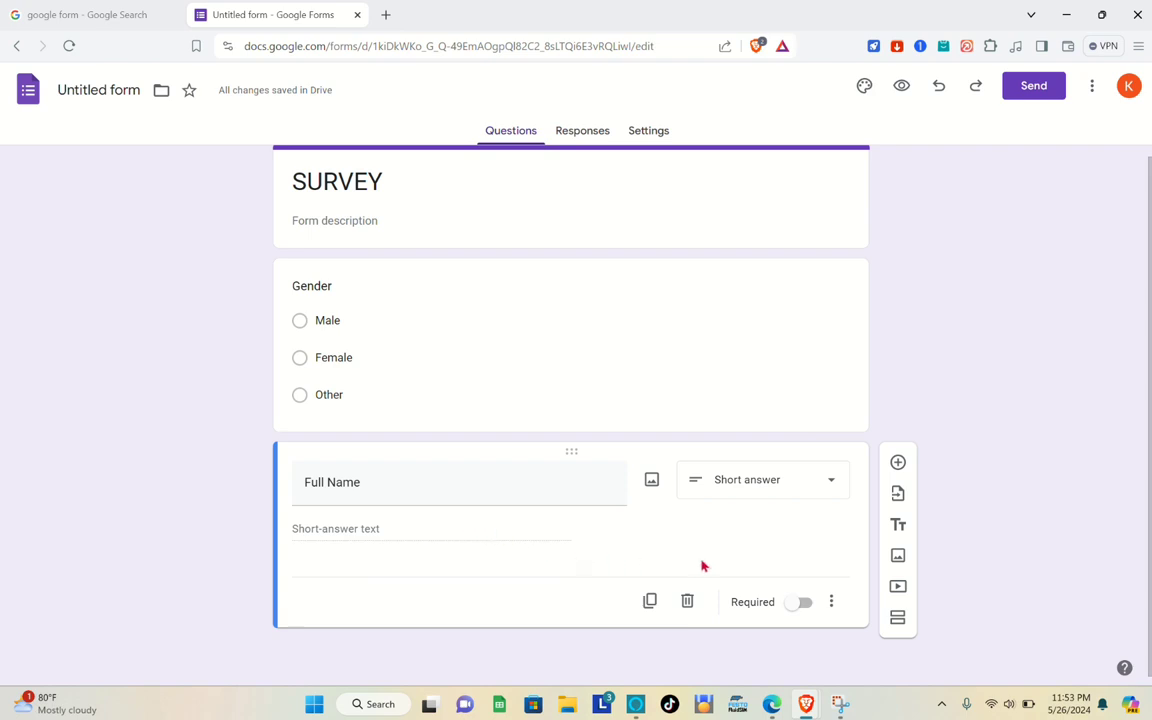
{"action": "left_click", "coordinate": [805, 604]}
Step: Add a third question below Full Name and choose Checkboxes as its type
{"action": "left_click", "coordinate": [898, 464]}
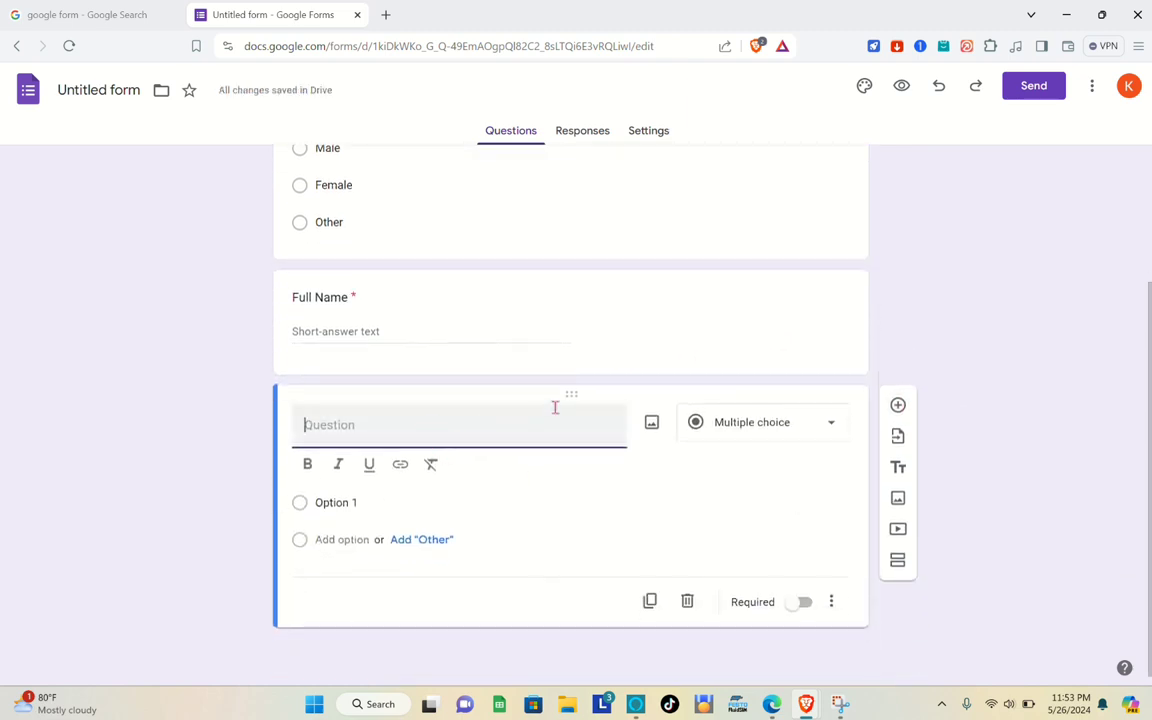
{"action": "left_click", "coordinate": [807, 432]}
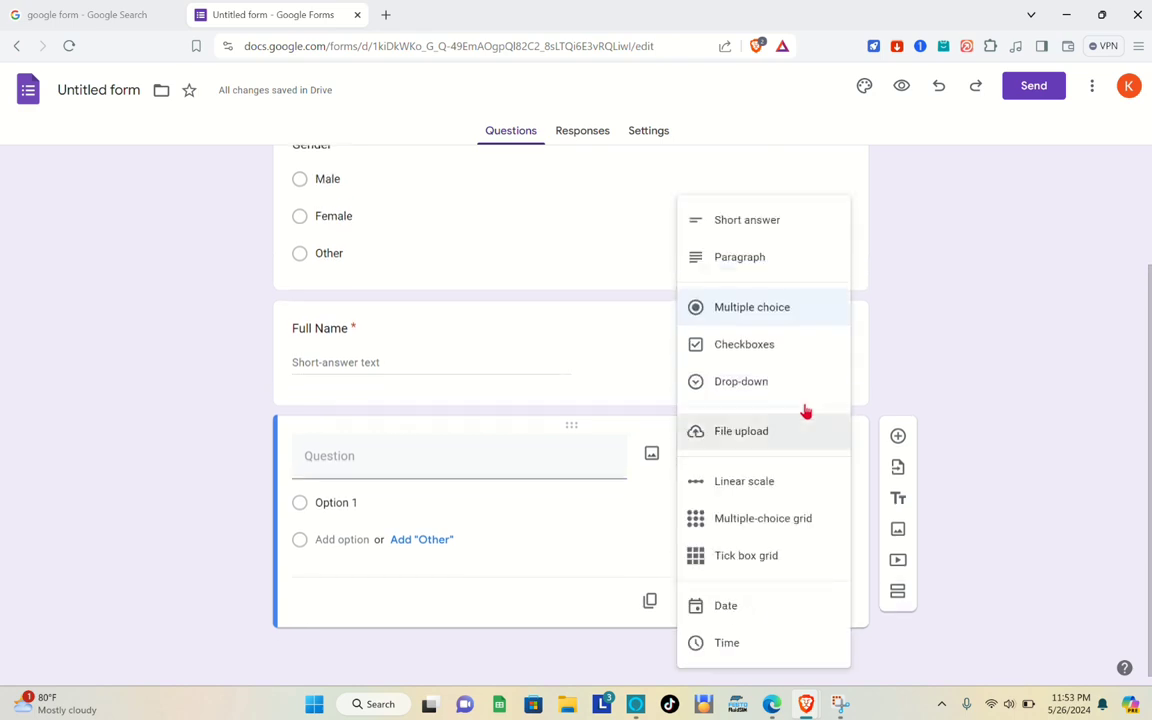
{"action": "left_click", "coordinate": [772, 345]}
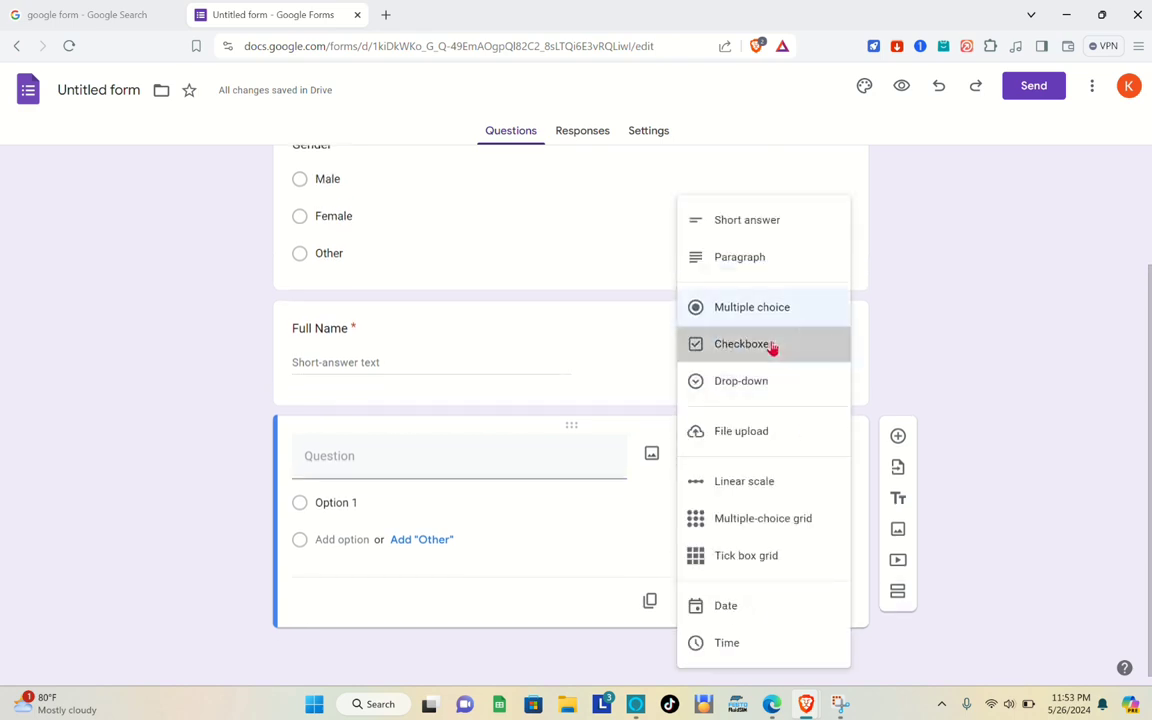
Step: Title the new checkbox question "Favorite Fruit/s"
{"action": "left_click", "coordinate": [386, 465]}
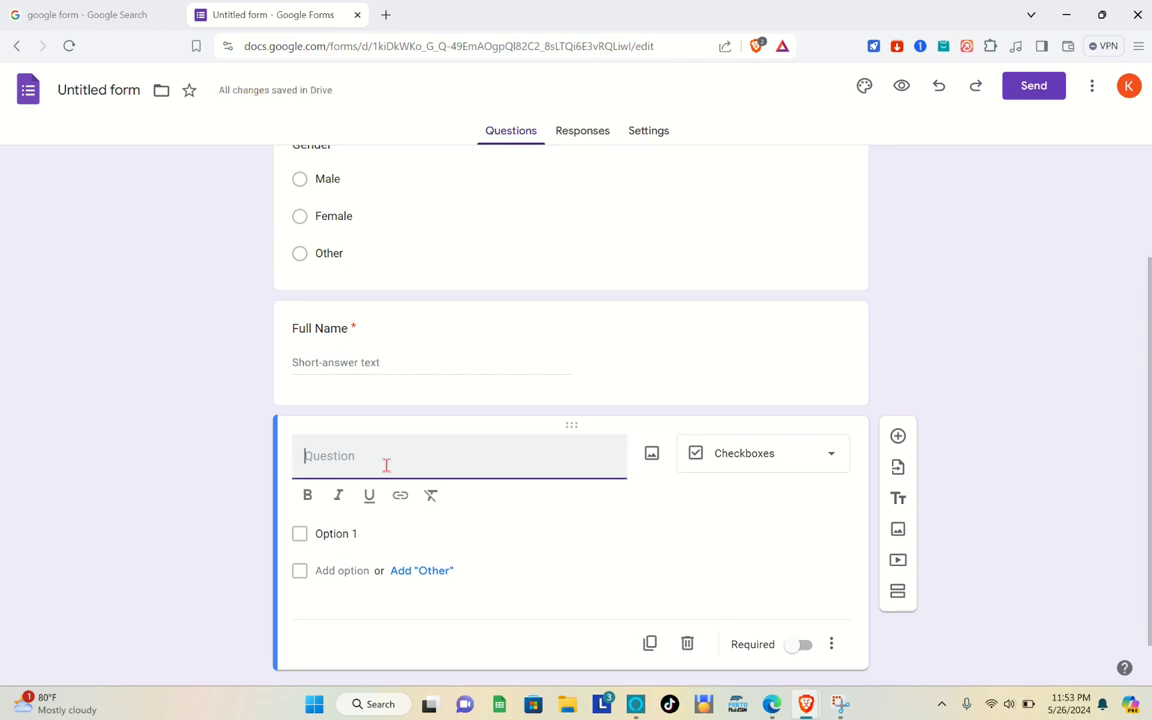
{"action": "type", "text": "Fa"}
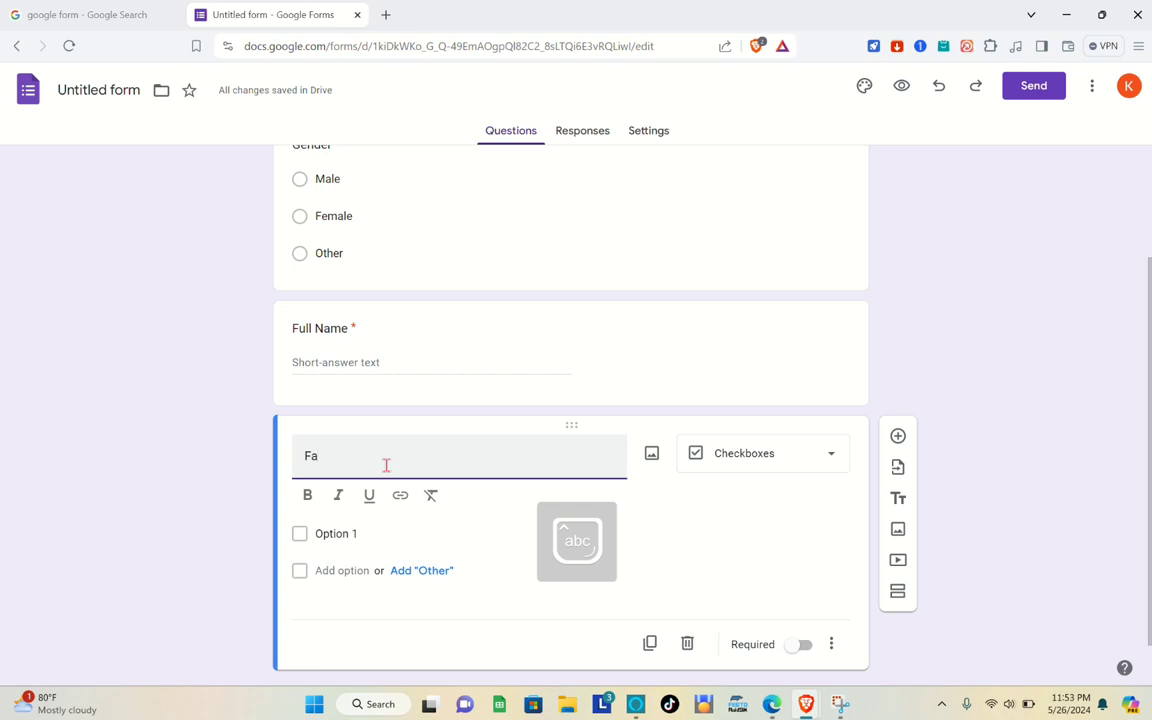
{"action": "type", "text": "vorit"}
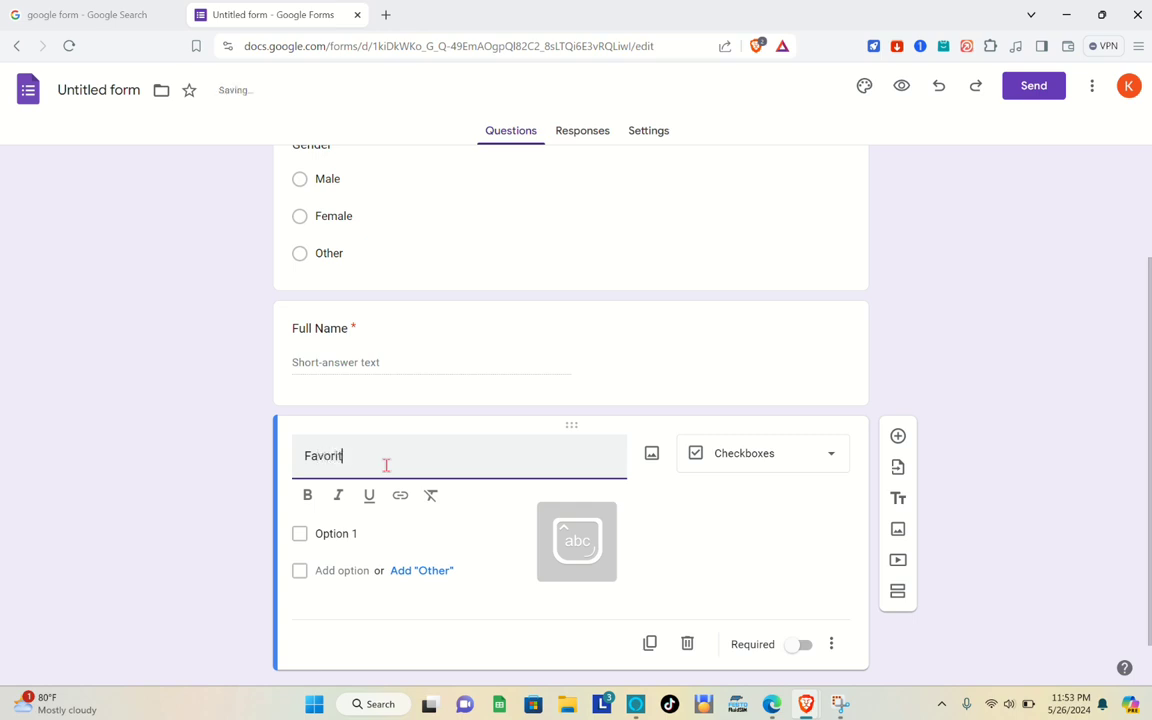
{"action": "type", "text": "e"}
{"action": "key", "text": "Caps_Lock"}
{"action": "type", "text": "F"}
{"action": "key", "text": "Caps_Lock"}
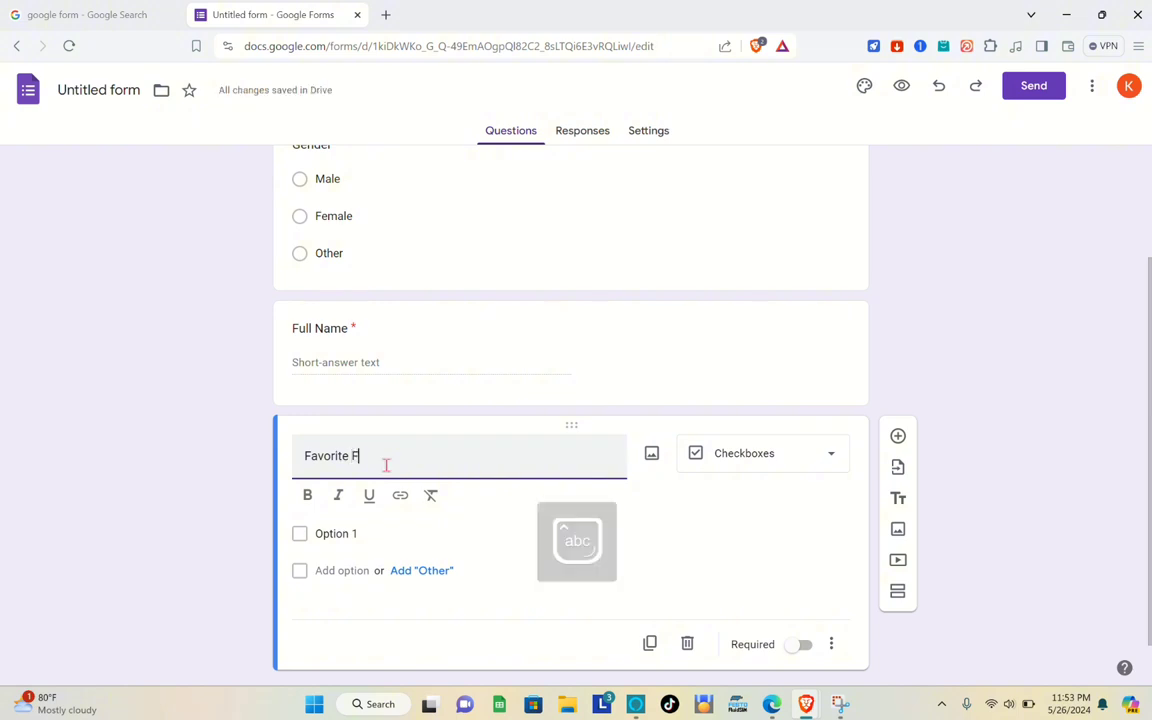
{"action": "type", "text": "ruits"}
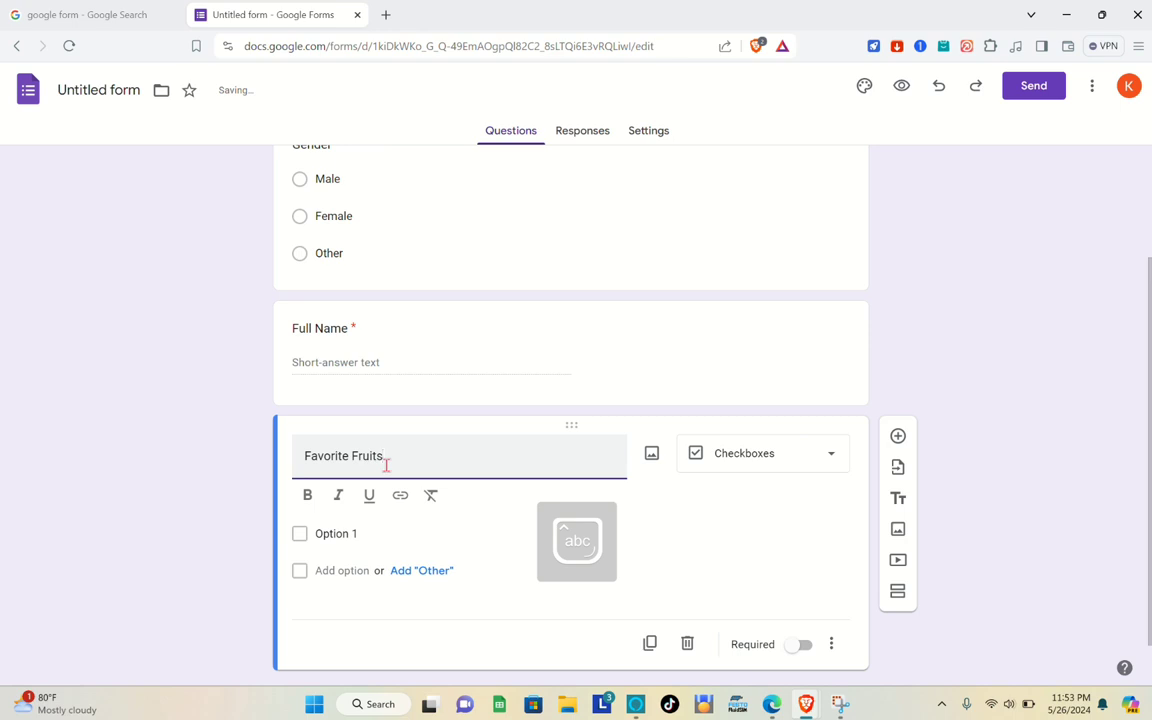
{"action": "key", "text": "BackSpace"}
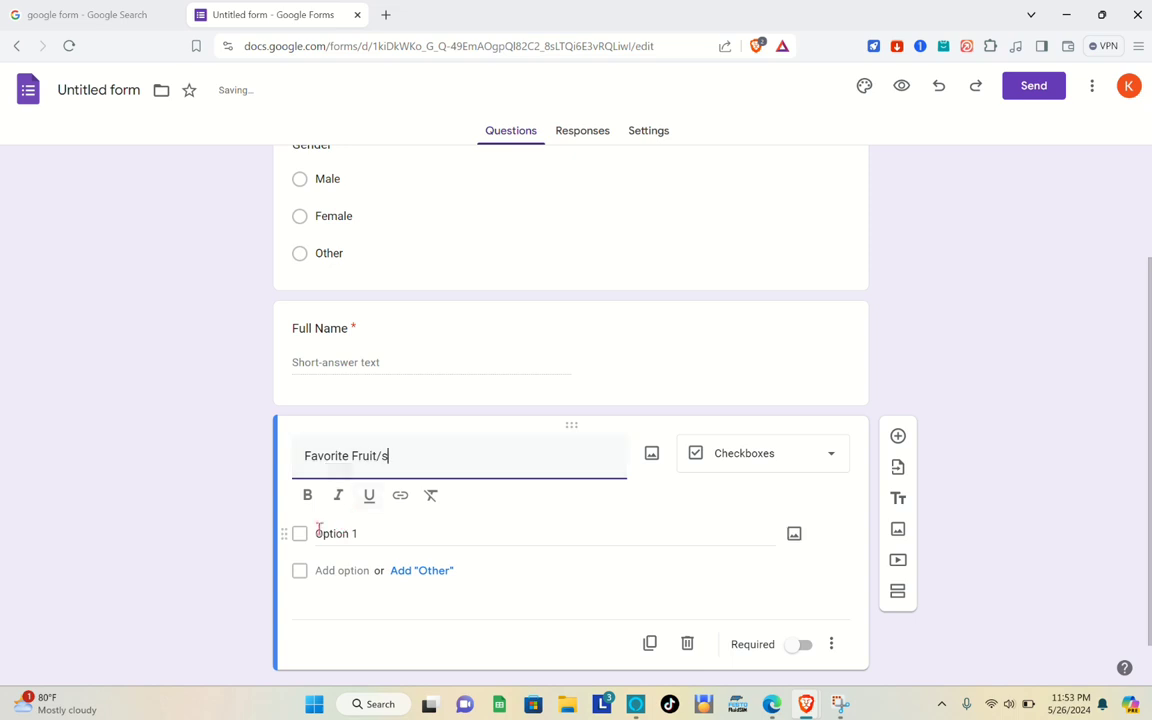
Step: Give the Favorite Fruit/s question the answer options "Apple", "Orange", "Grapes" and "Banana"
{"action": "left_click", "coordinate": [362, 533]}
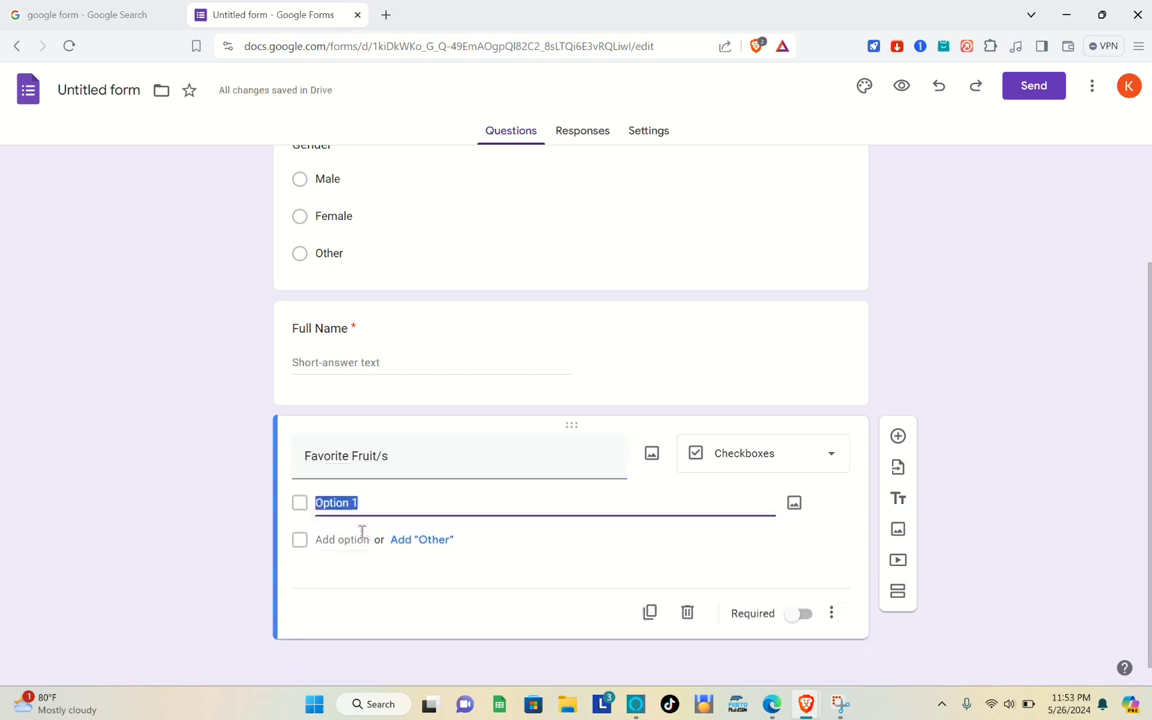
{"action": "key", "text": "Caps_Lock"}
{"action": "type", "text": "Apple"}
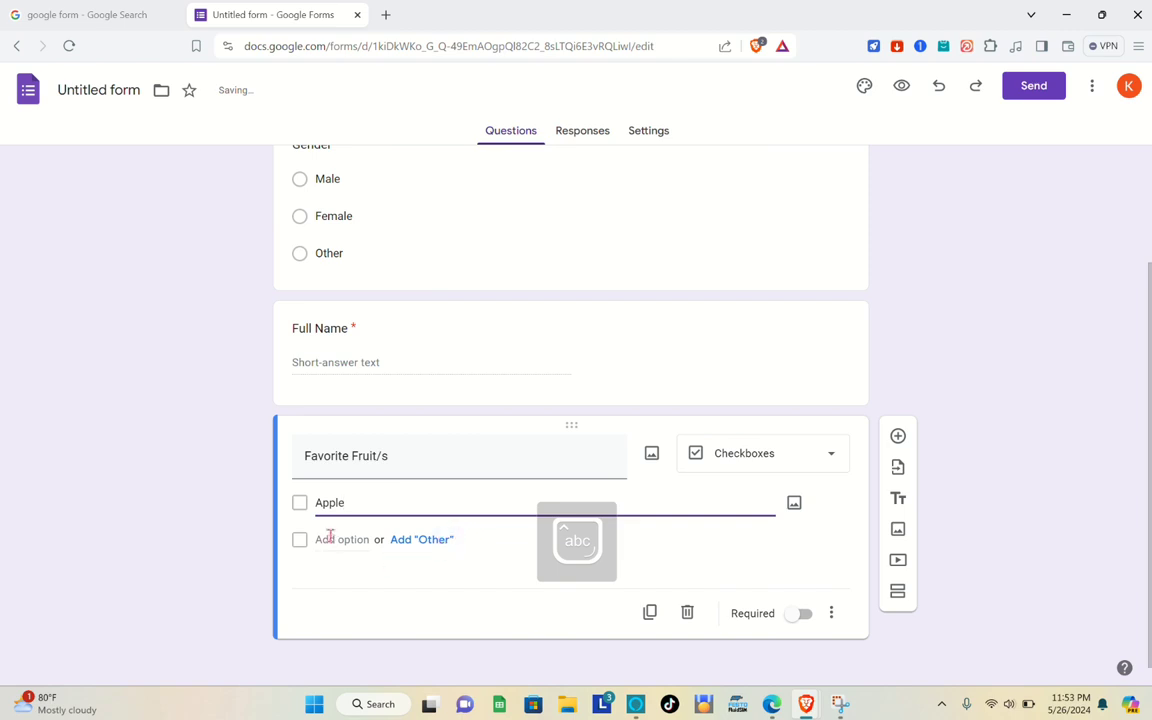
{"action": "left_click", "coordinate": [330, 539]}
{"action": "type", "text": "O"}
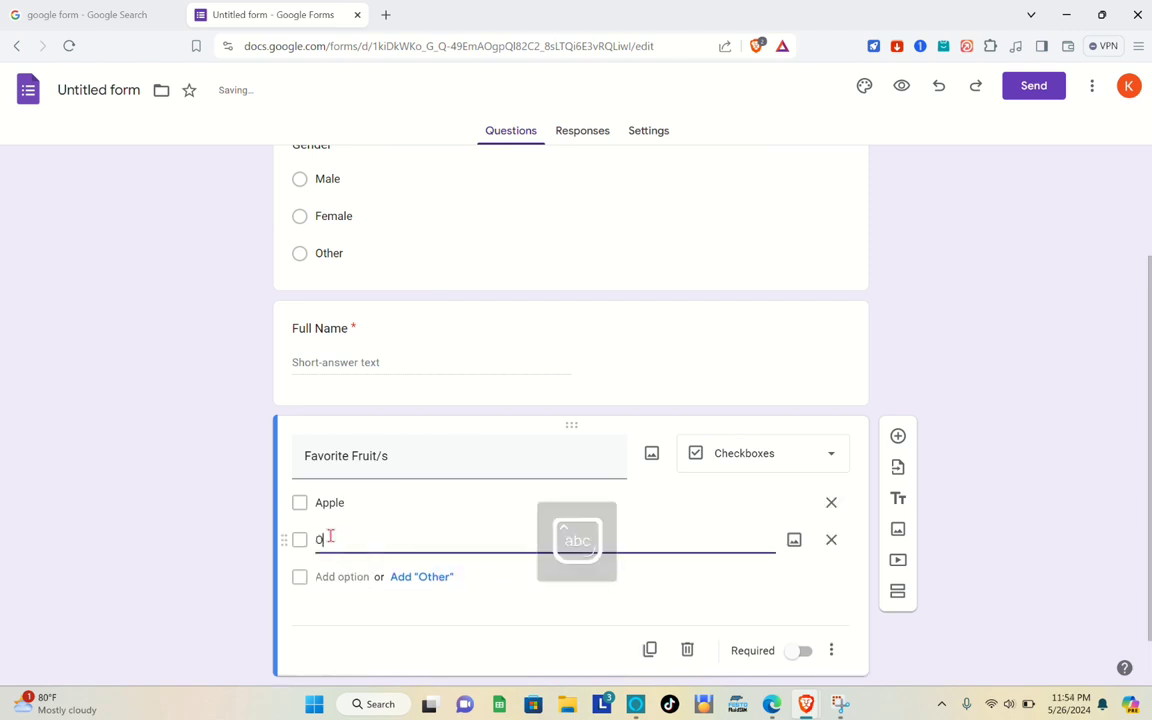
{"action": "type", "text": "range"}
{"action": "left_click", "coordinate": [331, 578]}
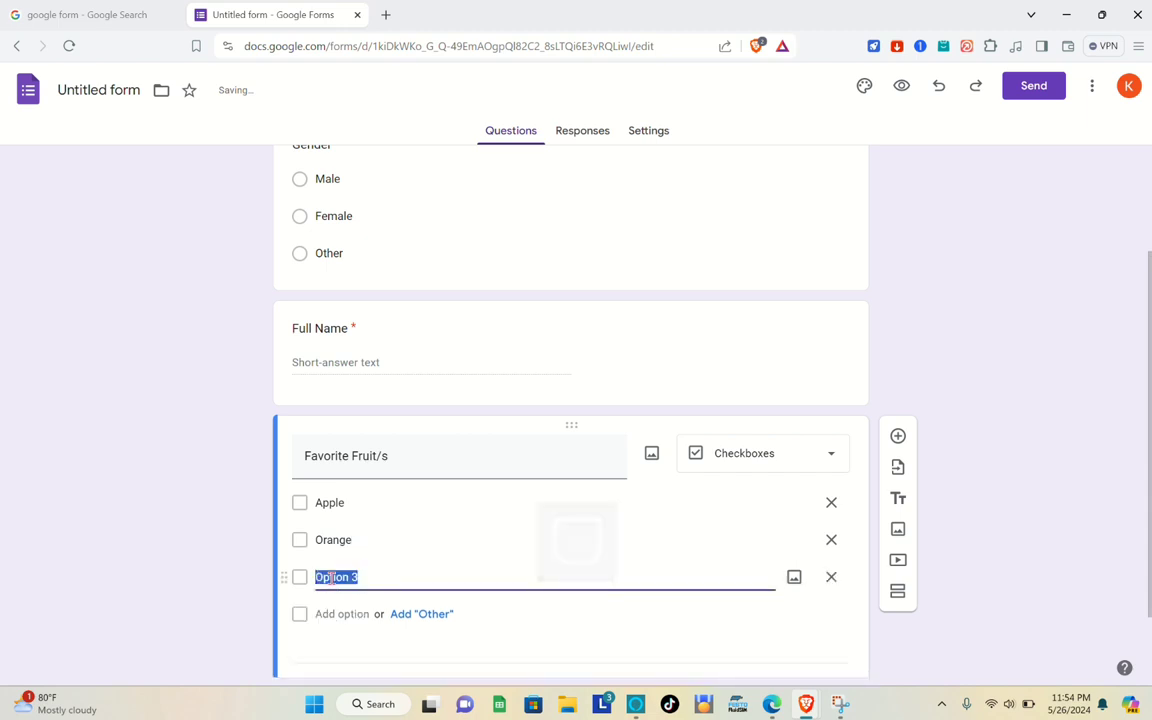
{"action": "type", "text": "Grapes"}
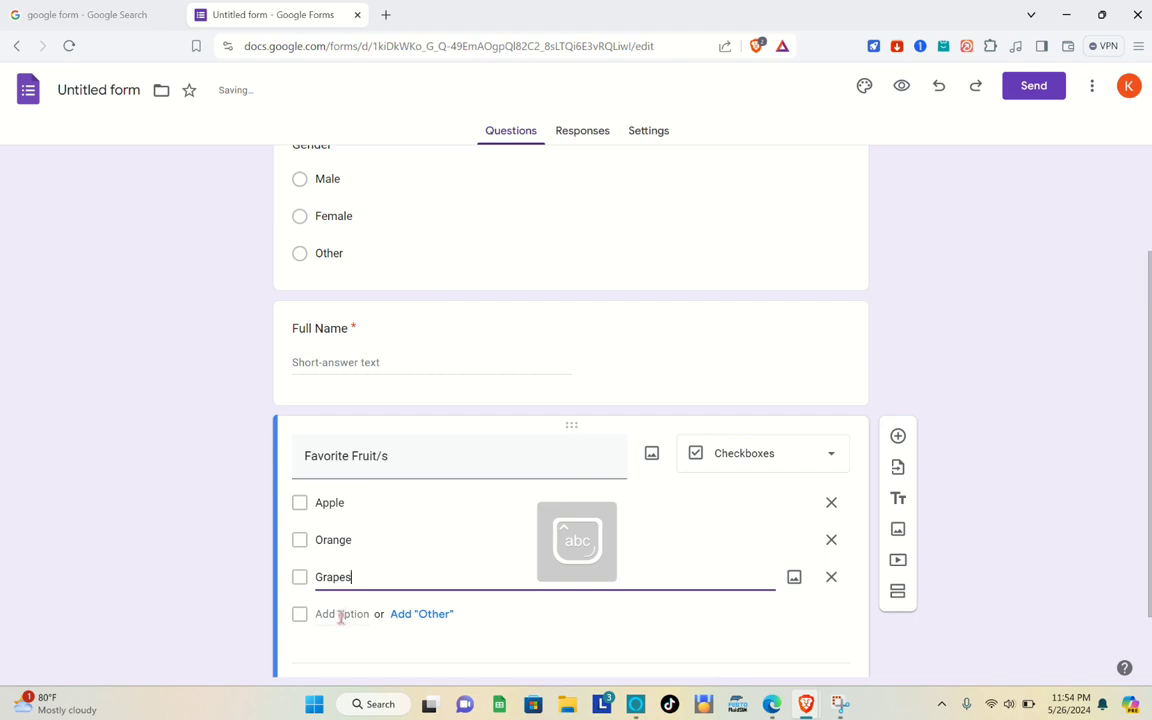
{"action": "left_click", "coordinate": [341, 614]}
{"action": "type", "text": "Banana"}
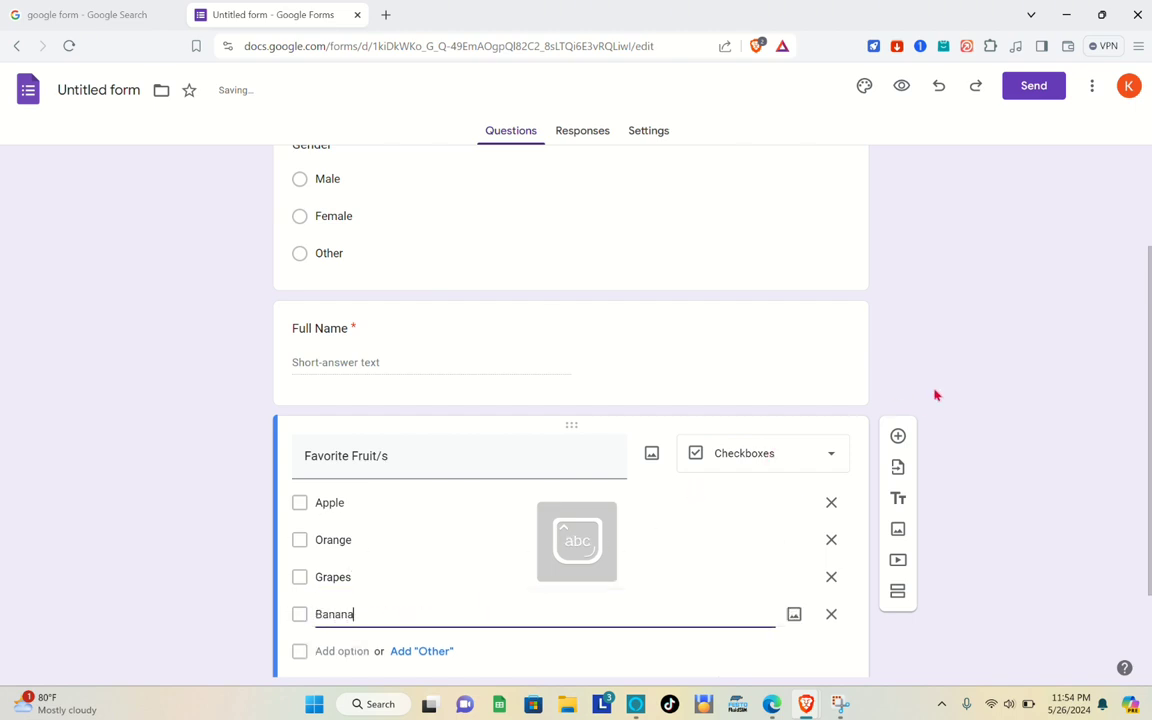
{"action": "left_click", "coordinate": [987, 383]}
Step: Make the Favorite Fruit/s question required
{"action": "scroll", "coordinate": [375, 535], "scroll_direction": "down", "scroll_amount": 2}
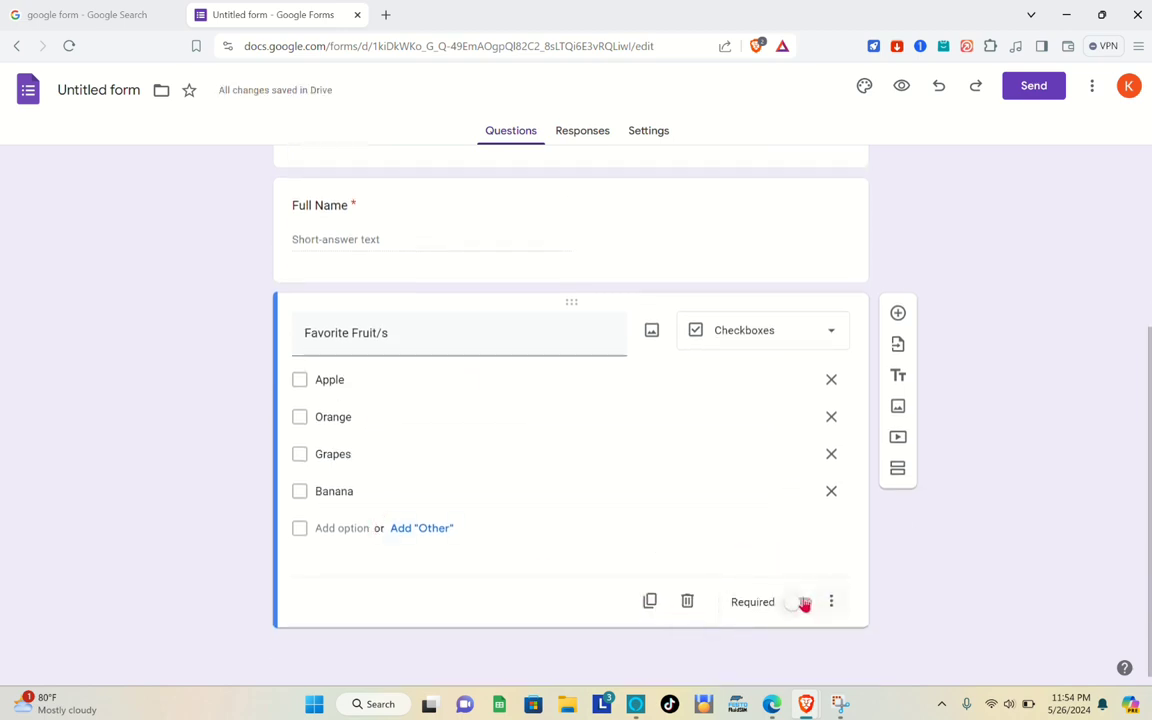
{"action": "left_click", "coordinate": [802, 604]}
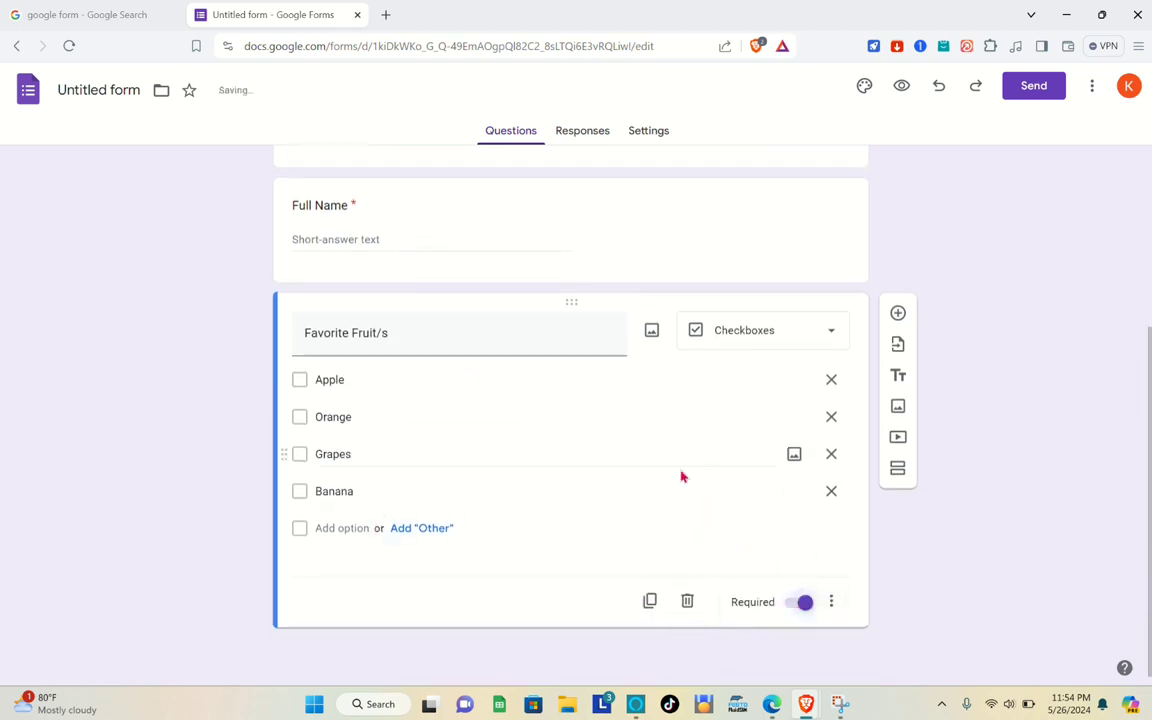
{"action": "scroll", "coordinate": [671, 485], "scroll_direction": "up", "scroll_amount": 2}
{"action": "scroll", "coordinate": [671, 485], "scroll_direction": "down", "scroll_amount": 2}
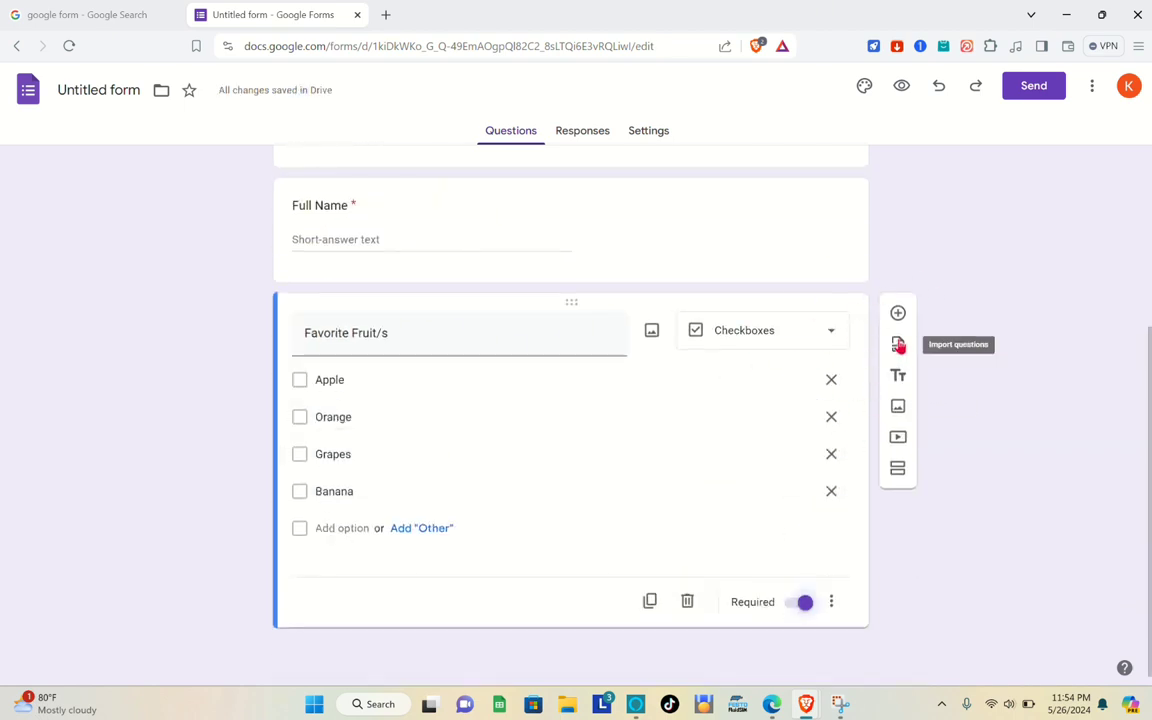
Step: Add a fourth question below Favorite Fruit/s and choose Paragraph as its type
{"action": "left_click", "coordinate": [898, 315]}
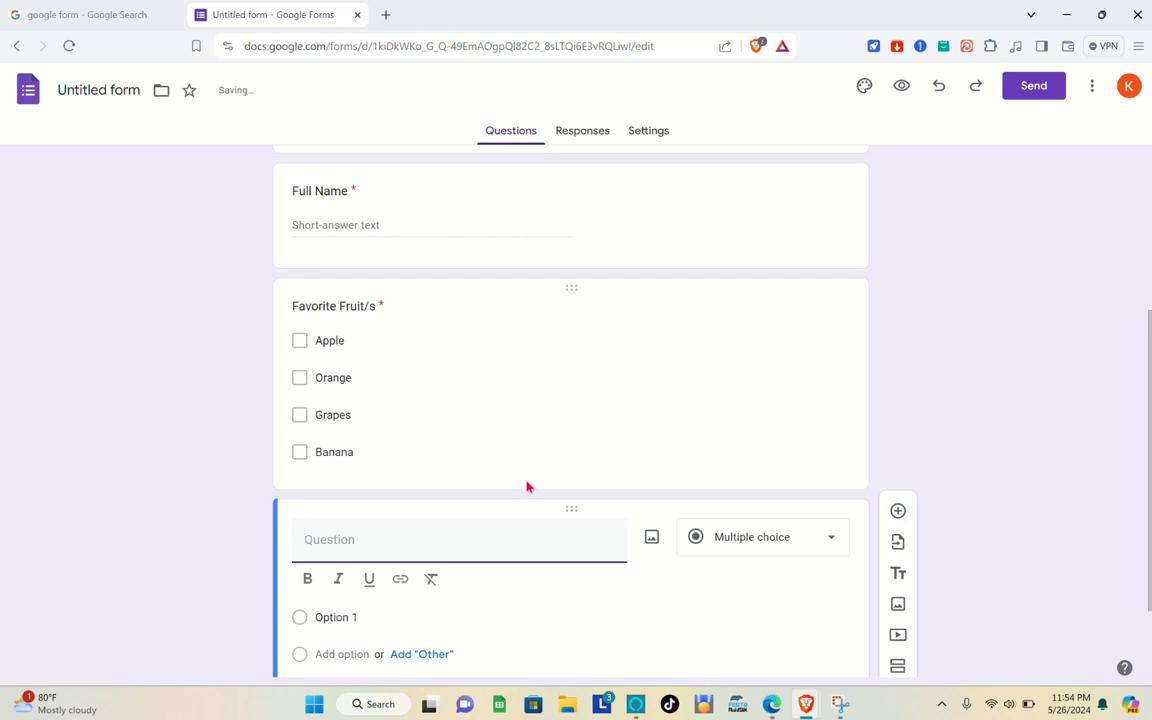
{"action": "left_click", "coordinate": [740, 428]}
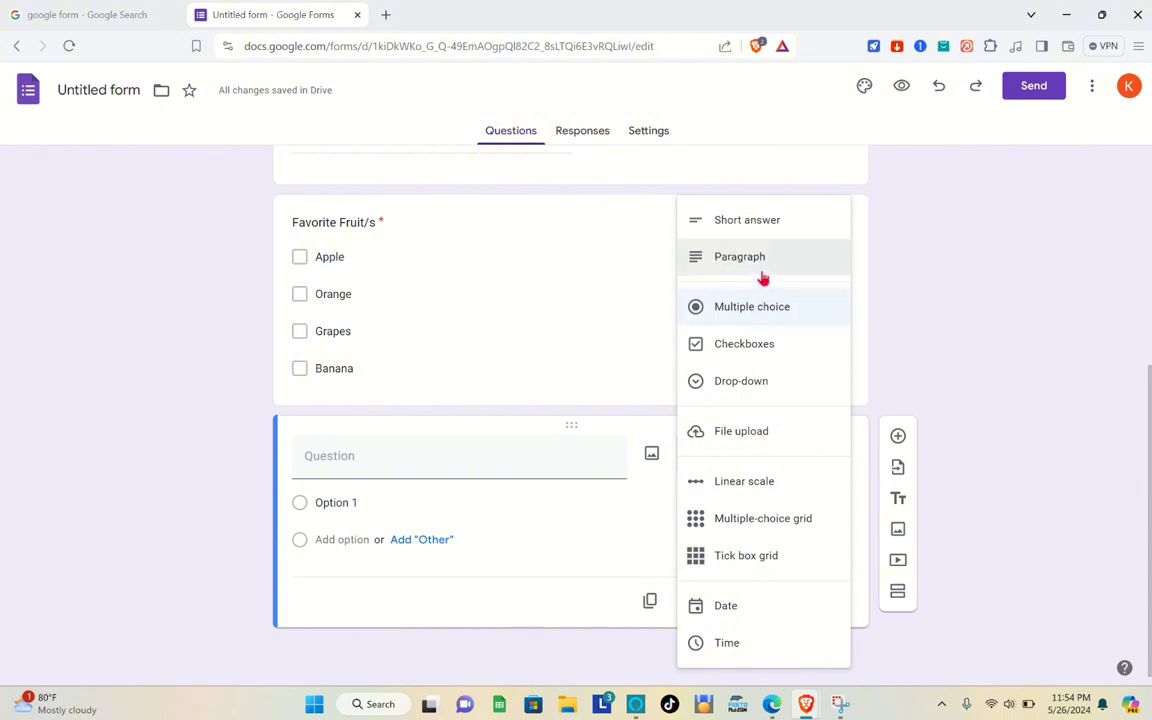
{"action": "left_click", "coordinate": [763, 275]}
Step: Title the paragraph question "Please explain why you chose these fruits"
{"action": "left_click", "coordinate": [337, 487]}
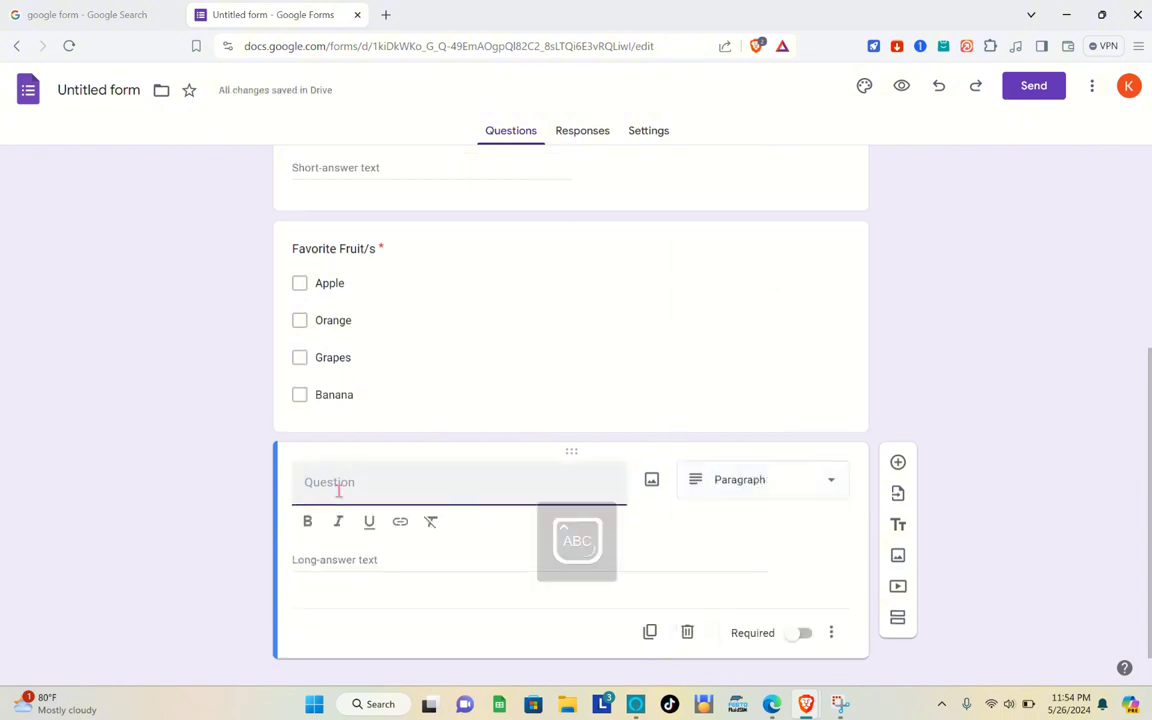
{"action": "type", "text": "Plea"}
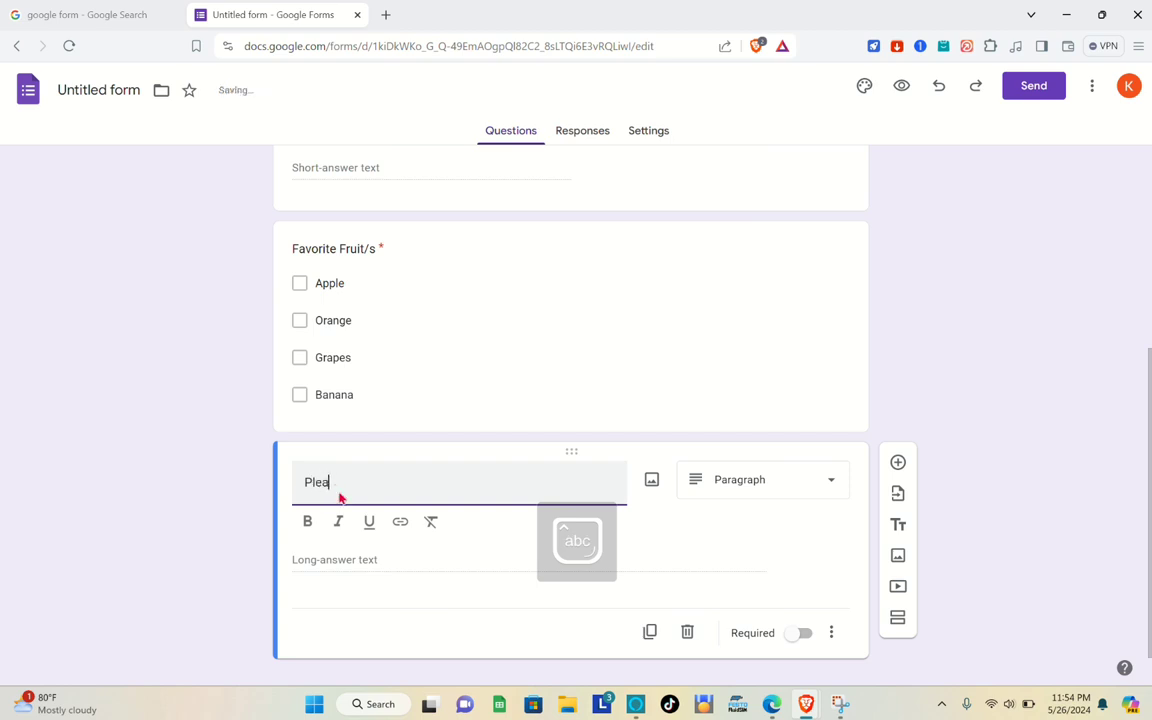
{"action": "type", "text": "se exp"}
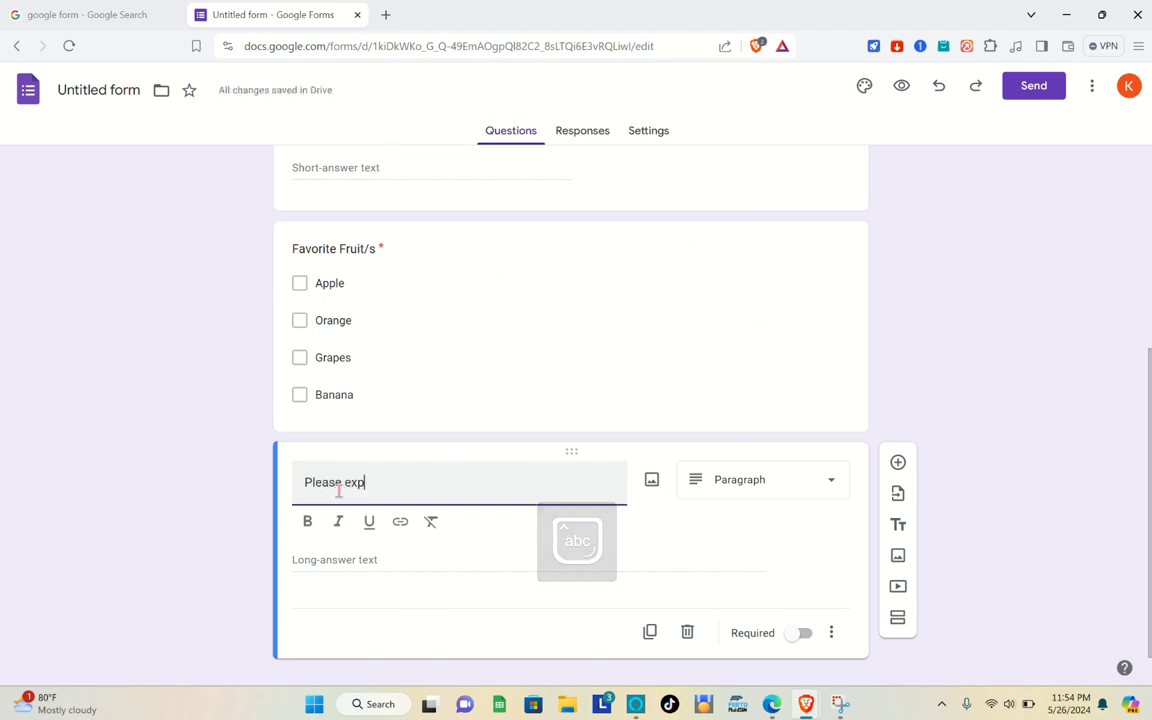
{"action": "type", "text": "lain why you c"}
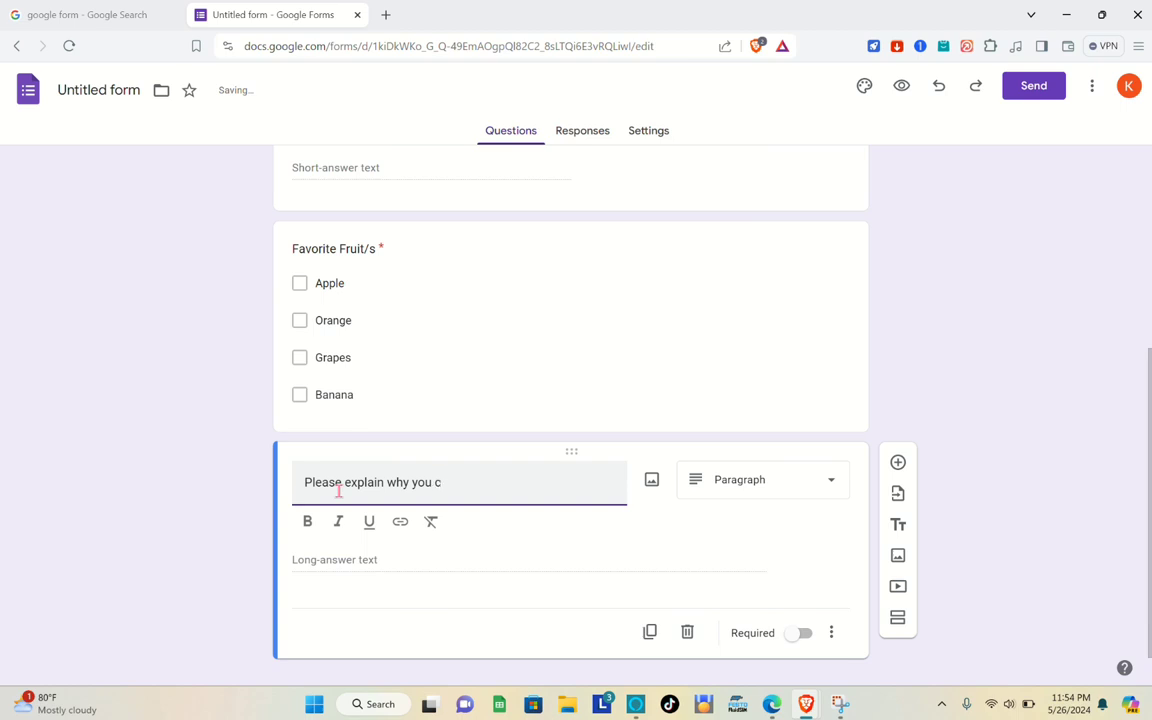
{"action": "type", "text": "hose these fruits"}
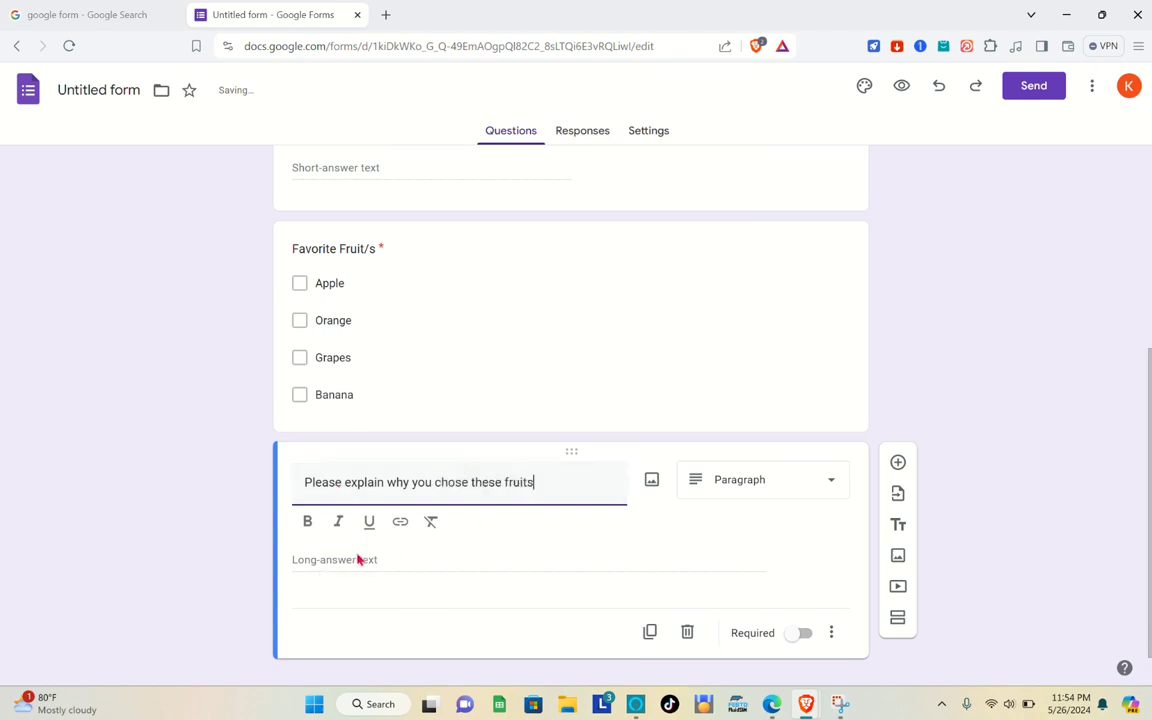
{"action": "scroll", "coordinate": [512, 538], "scroll_direction": "up", "scroll_amount": 3}
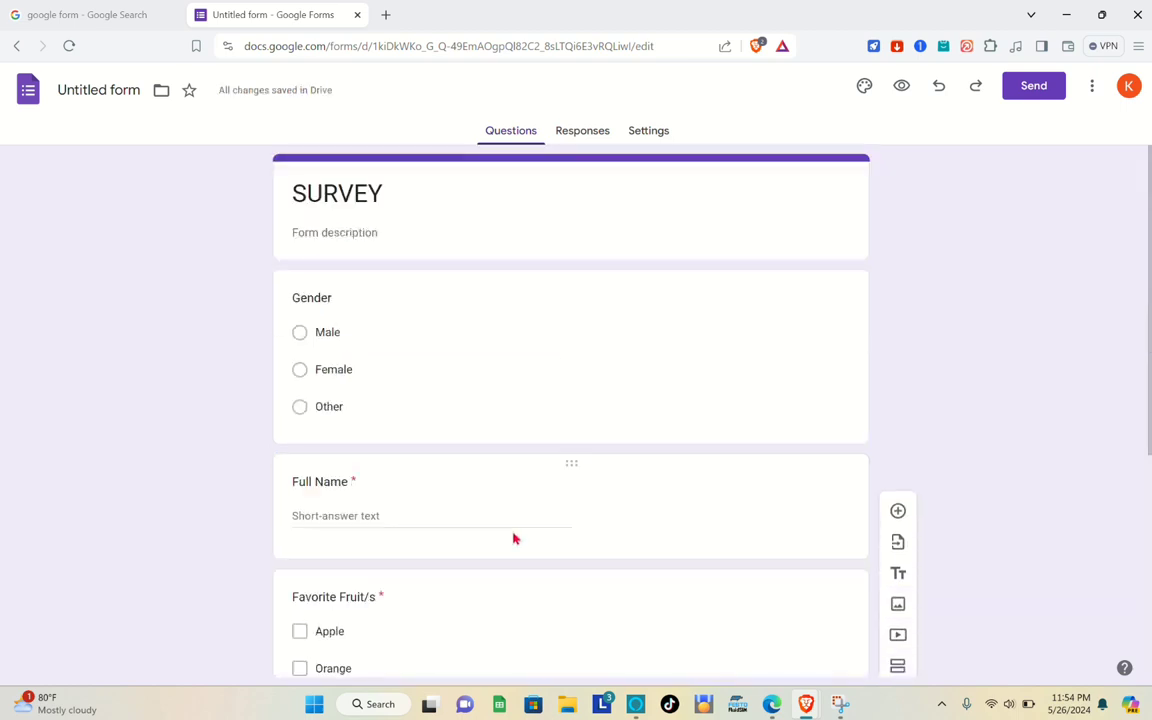
{"action": "scroll", "coordinate": [513, 539], "scroll_direction": "down", "scroll_amount": 4}
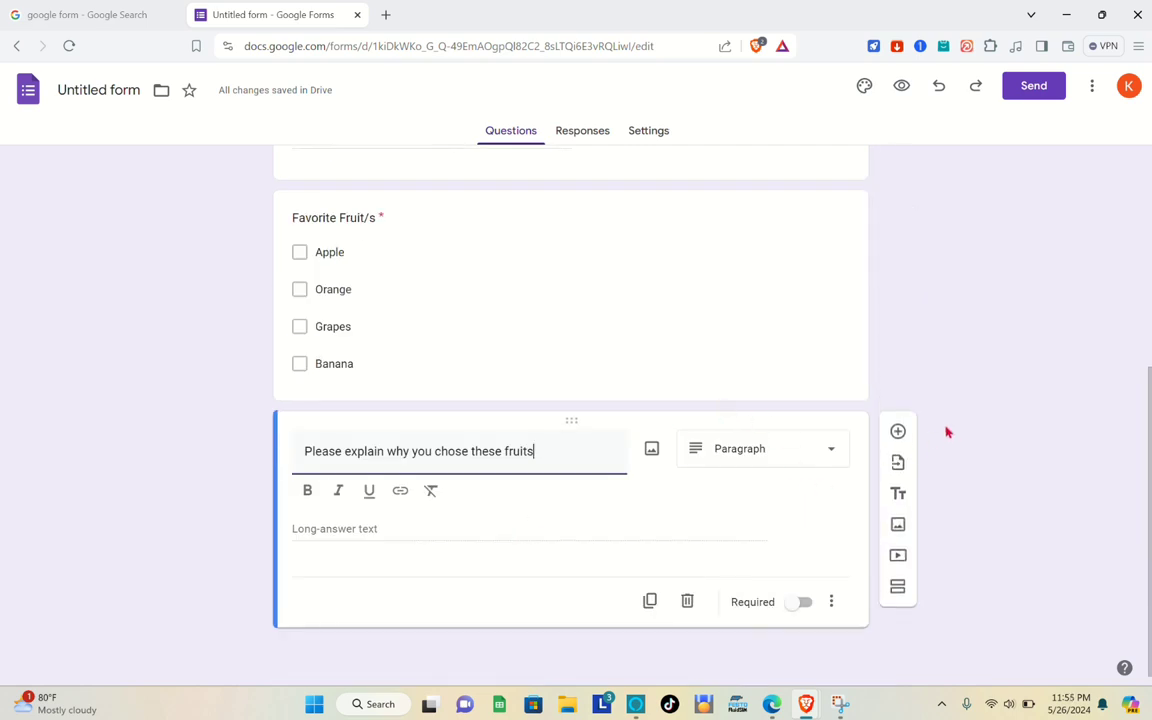
{"action": "left_click", "coordinate": [1022, 379]}
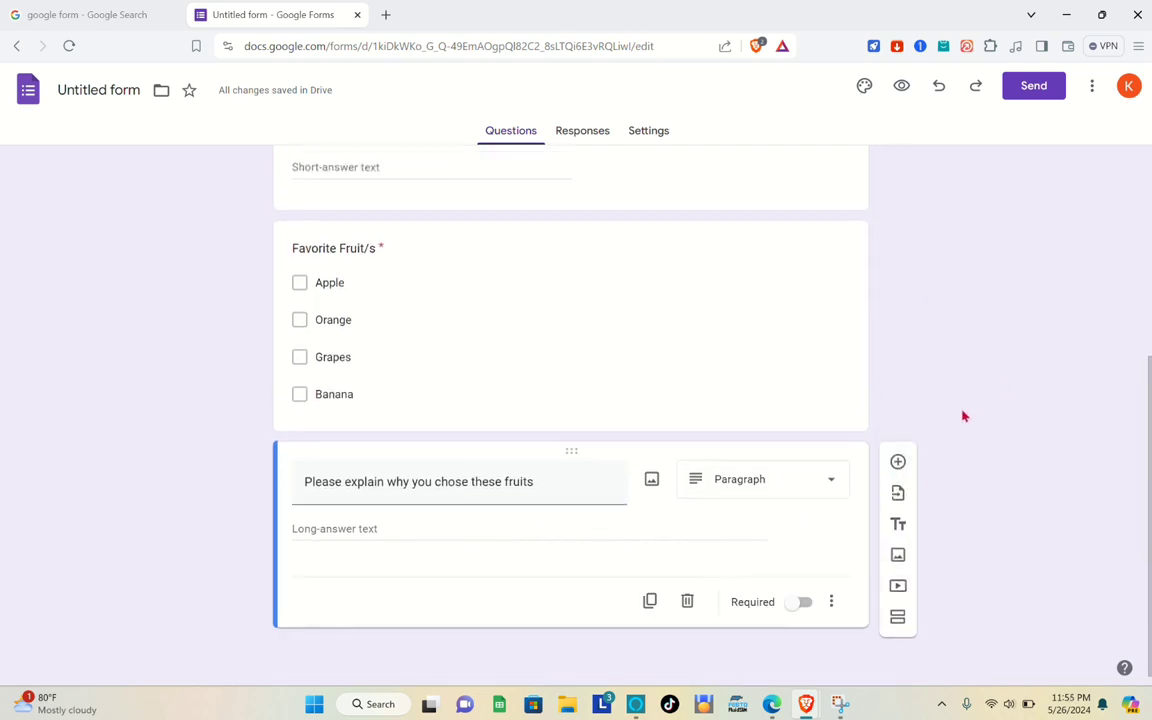
Step: Add a fifth question below the paragraph question, choose Drop-down as its type and leave its title empty
{"action": "left_click", "coordinate": [897, 462]}
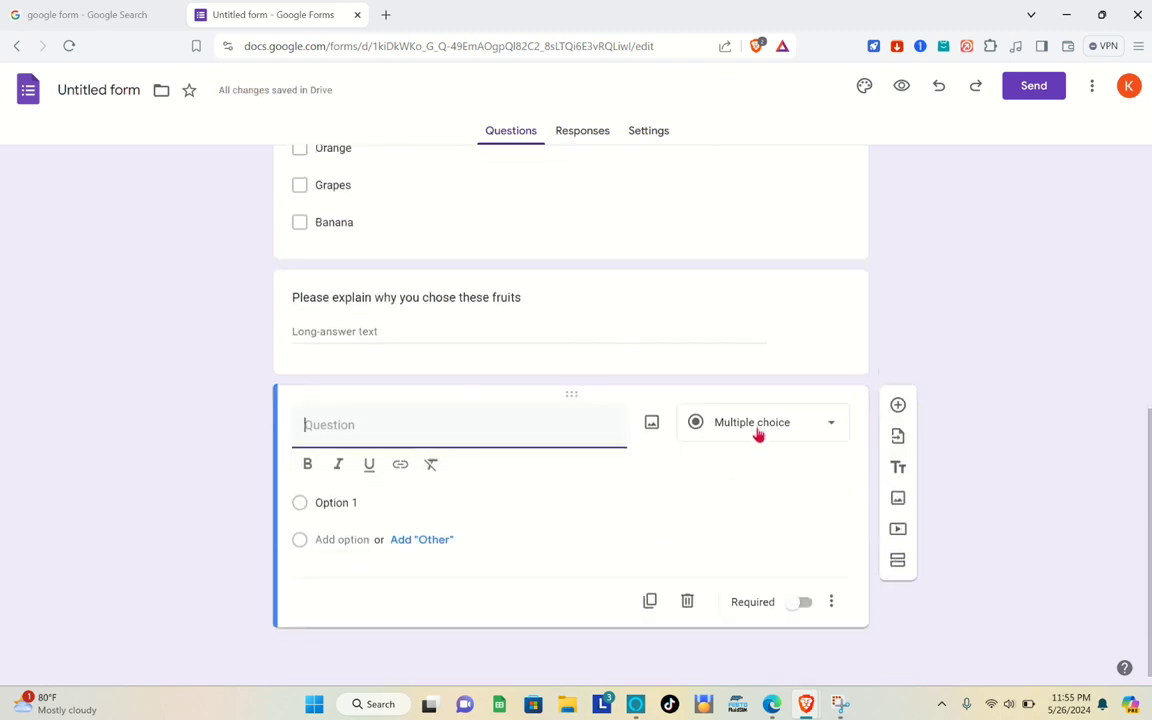
{"action": "left_click", "coordinate": [758, 433]}
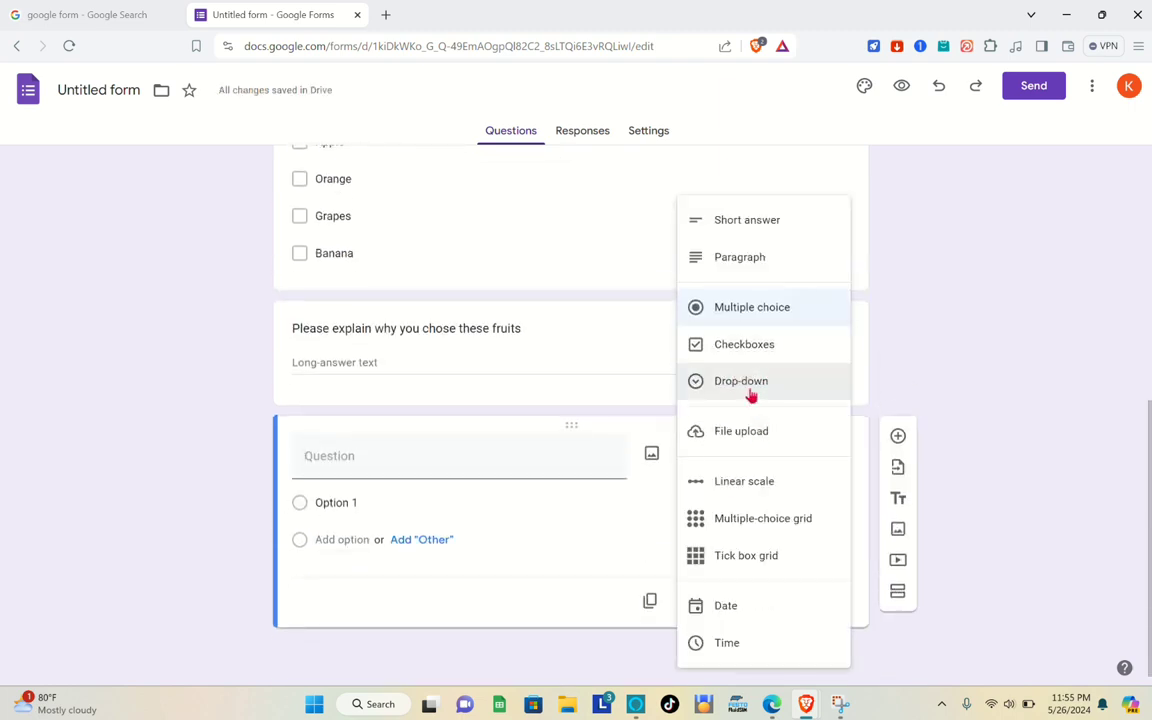
{"action": "left_click", "coordinate": [753, 386]}
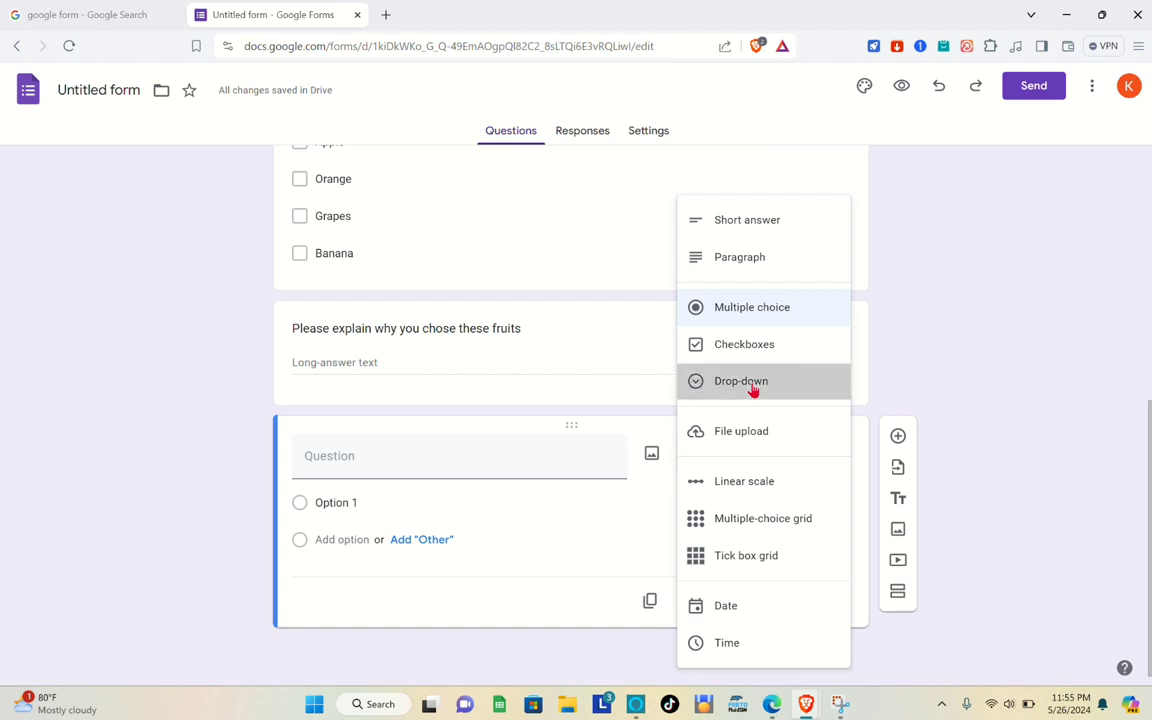
{"action": "left_click", "coordinate": [362, 462]}
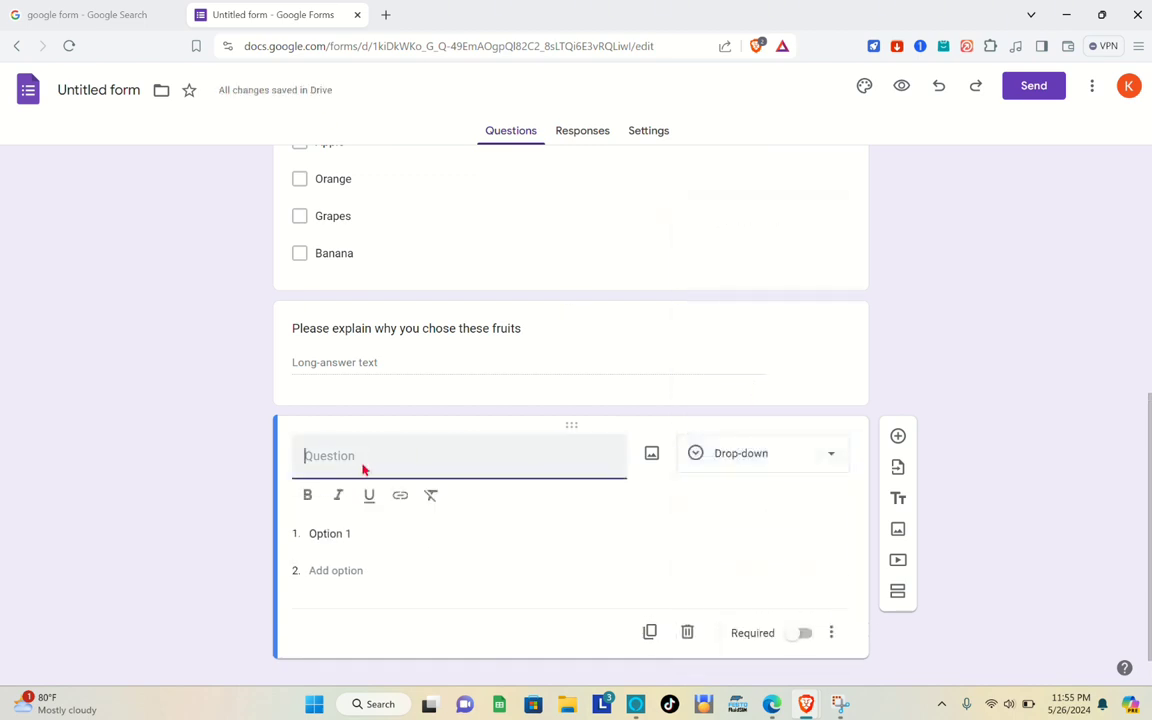
Step: Open the form's theme customisation settings
{"action": "scroll", "coordinate": [362, 462], "scroll_direction": "up", "scroll_amount": 5}
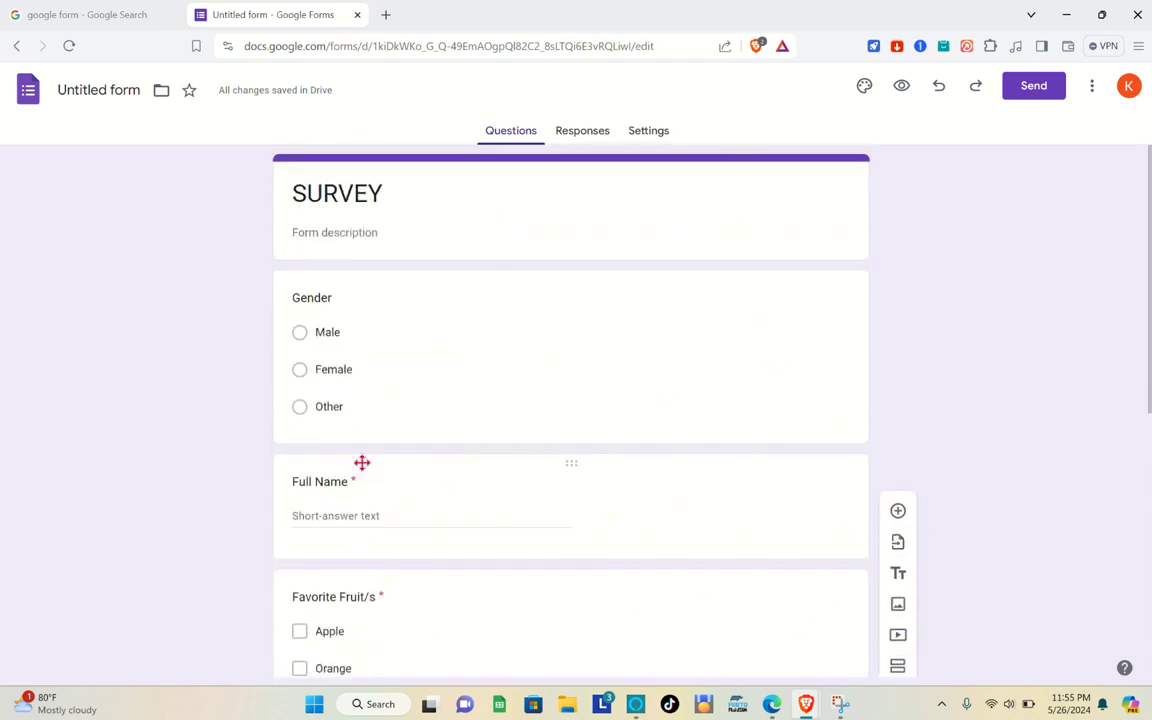
{"action": "scroll", "coordinate": [362, 465], "scroll_direction": "down", "scroll_amount": 3}
{"action": "scroll", "coordinate": [362, 463], "scroll_direction": "up", "scroll_amount": 3}
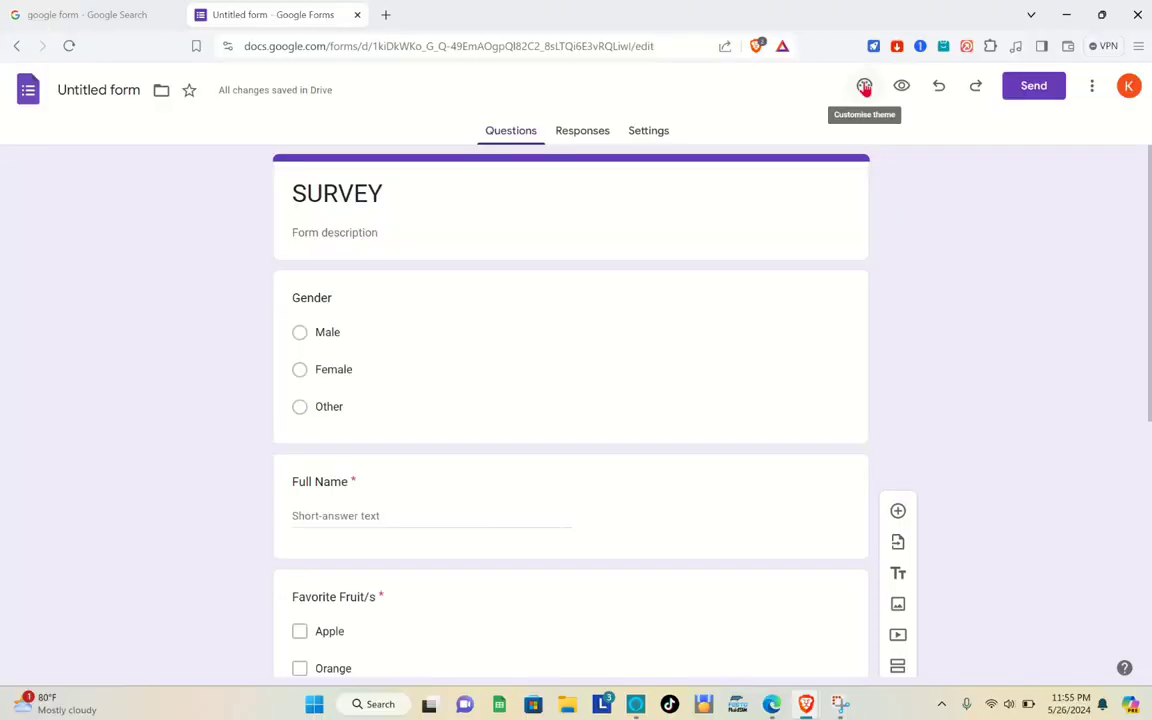
{"action": "left_click", "coordinate": [864, 87]}
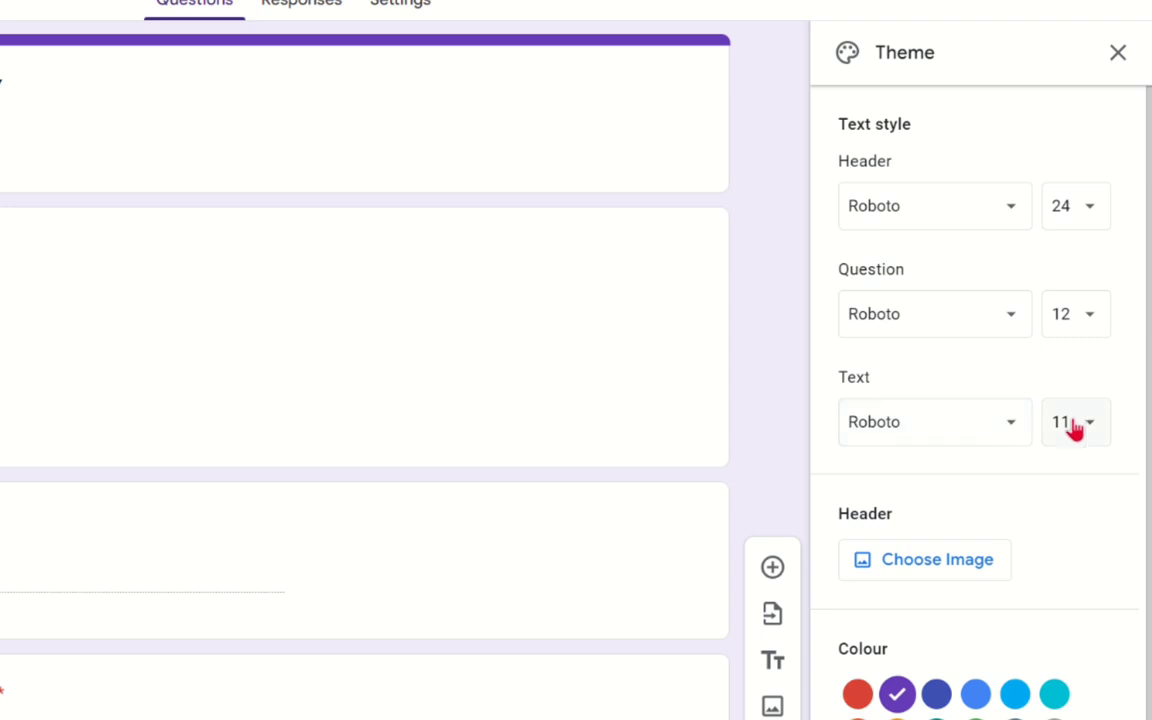
Step: Insert the colourful jelly bean image from the Work and School themes as the form's header
{"action": "scroll", "coordinate": [1083, 435], "scroll_direction": "down", "scroll_amount": 1}
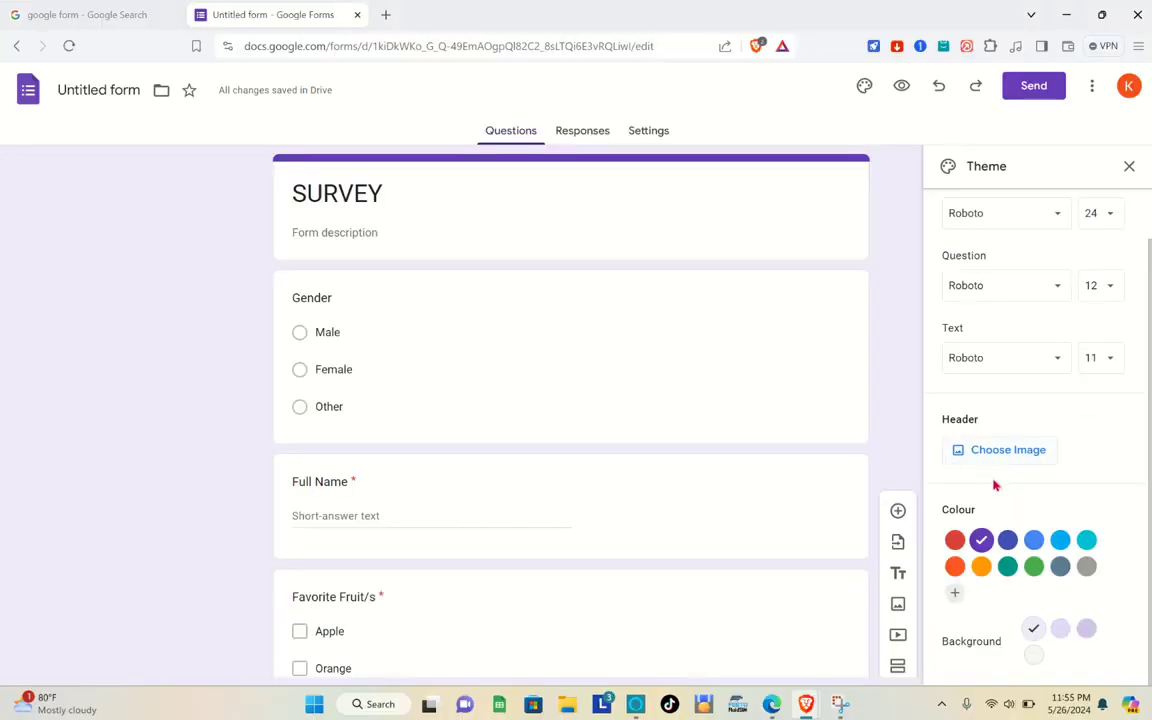
{"action": "left_click", "coordinate": [1010, 460]}
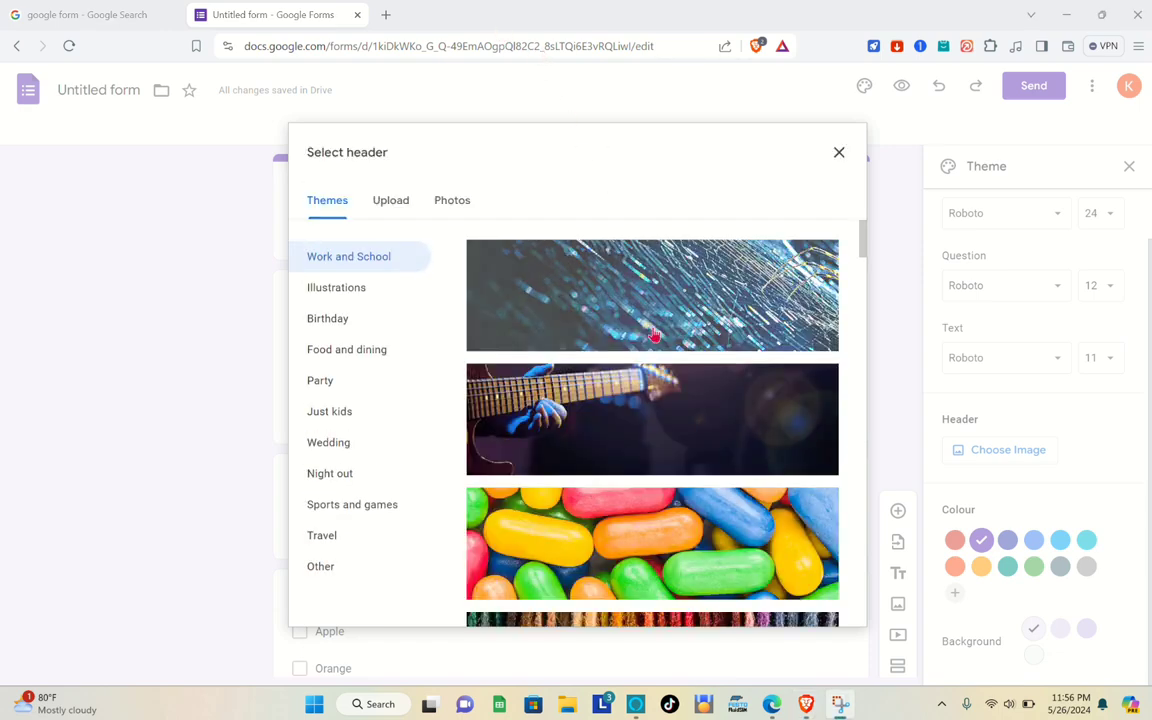
{"action": "scroll", "coordinate": [628, 463], "scroll_direction": "down", "scroll_amount": 2}
{"action": "scroll", "coordinate": [628, 463], "scroll_direction": "up", "scroll_amount": 1}
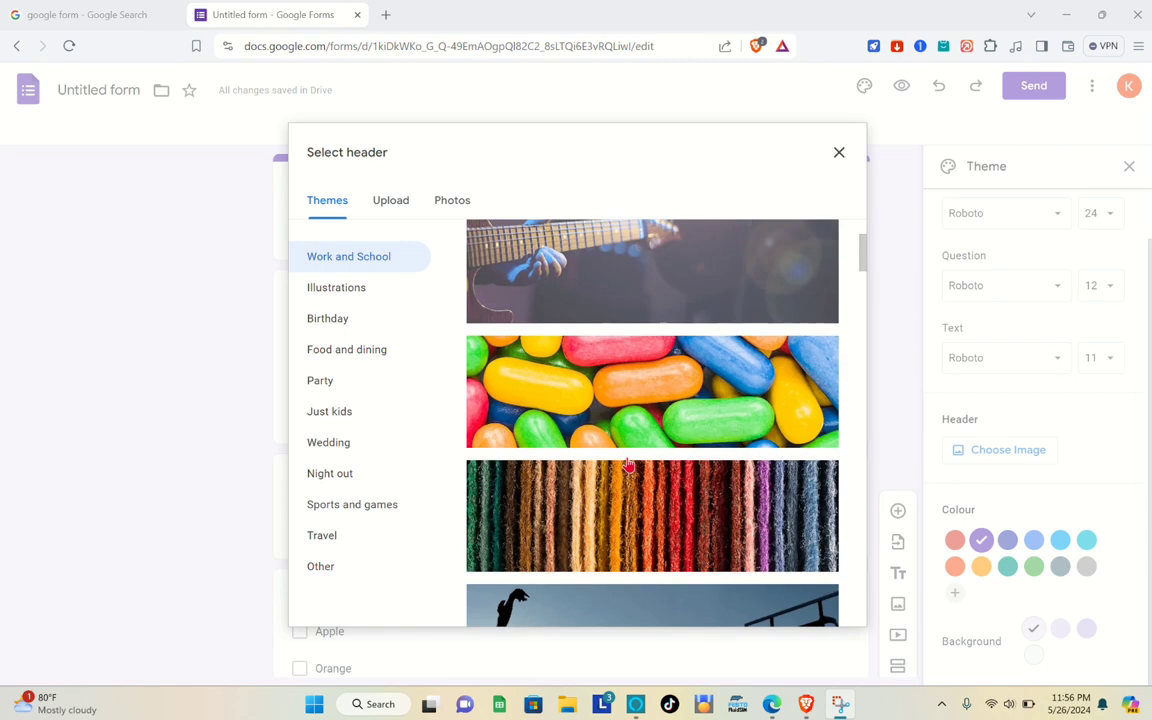
{"action": "left_click", "coordinate": [630, 447]}
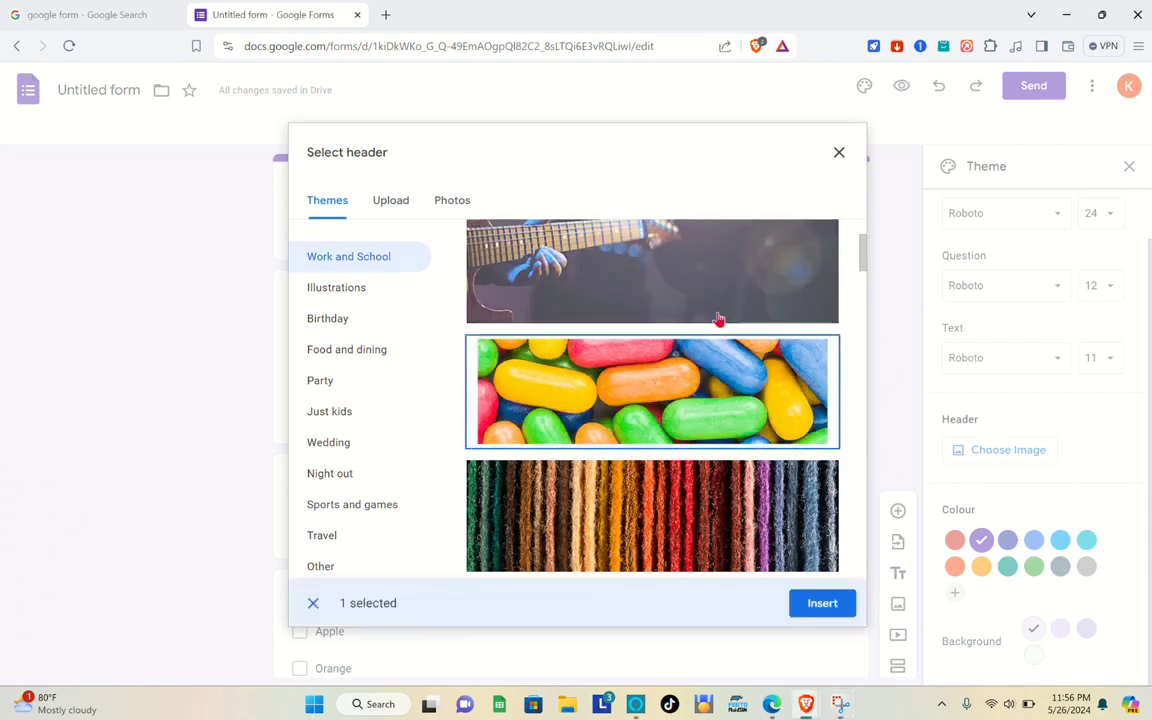
{"action": "left_click", "coordinate": [818, 606]}
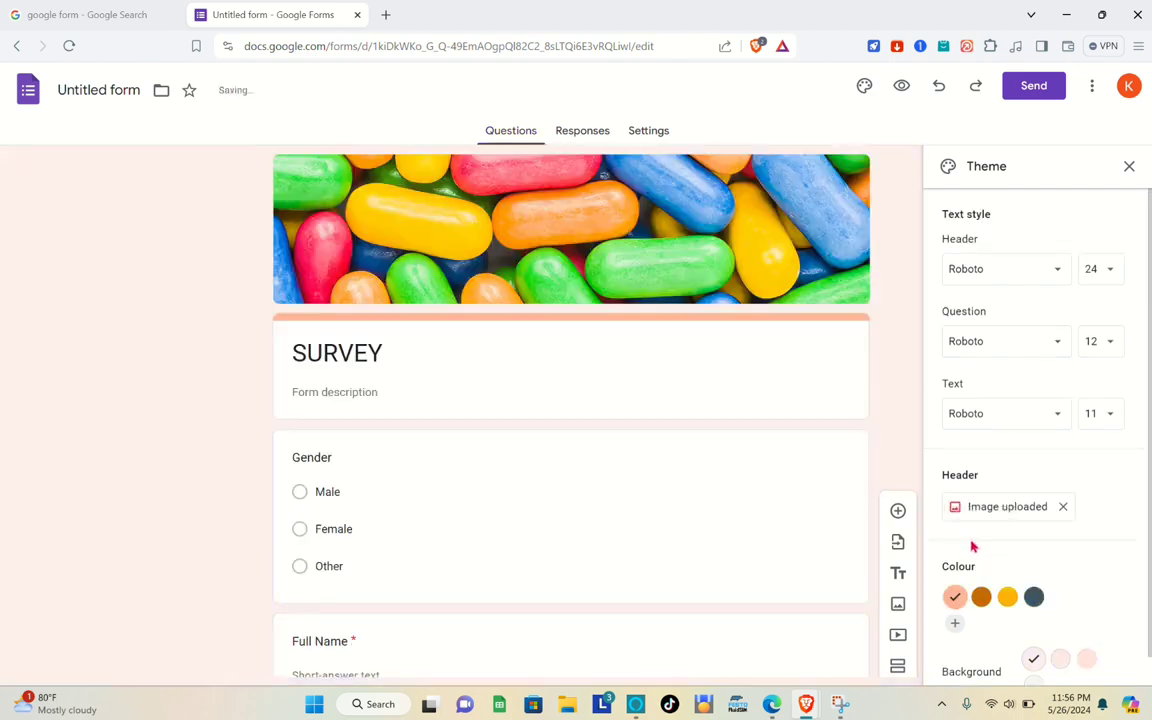
Step: Set the form's theme colour to the dark orange-brown swatch and check it across the questions
{"action": "scroll", "coordinate": [988, 532], "scroll_direction": "down", "scroll_amount": 1}
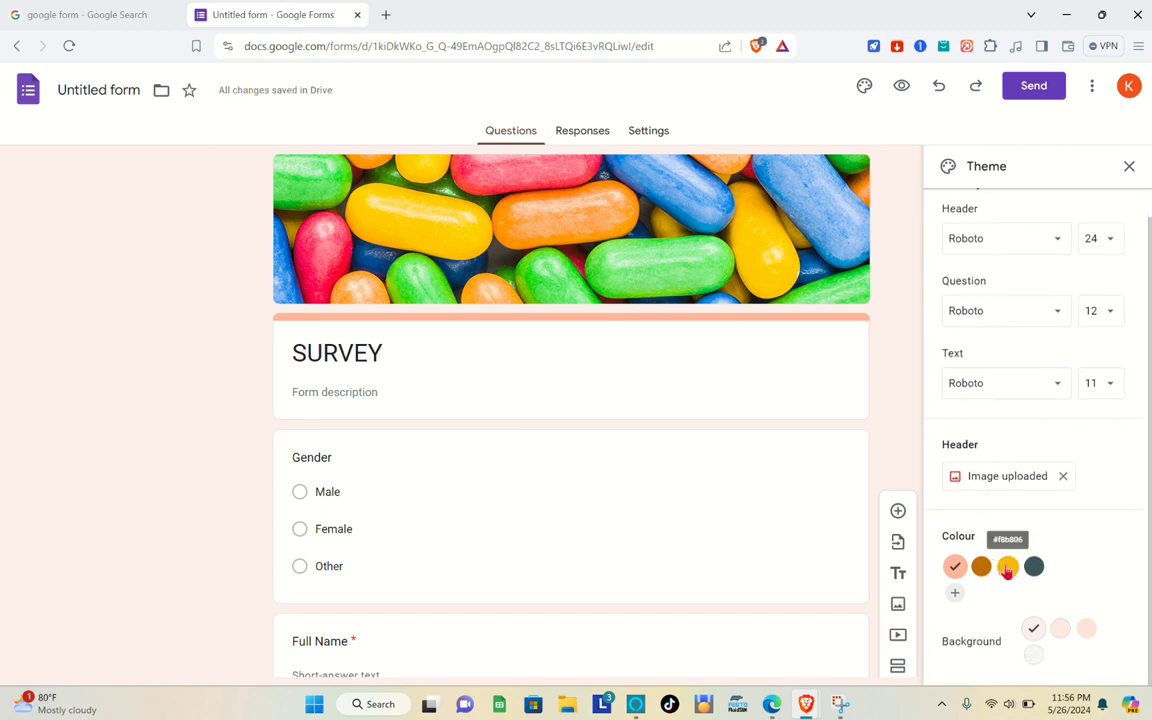
{"action": "left_click", "coordinate": [982, 567]}
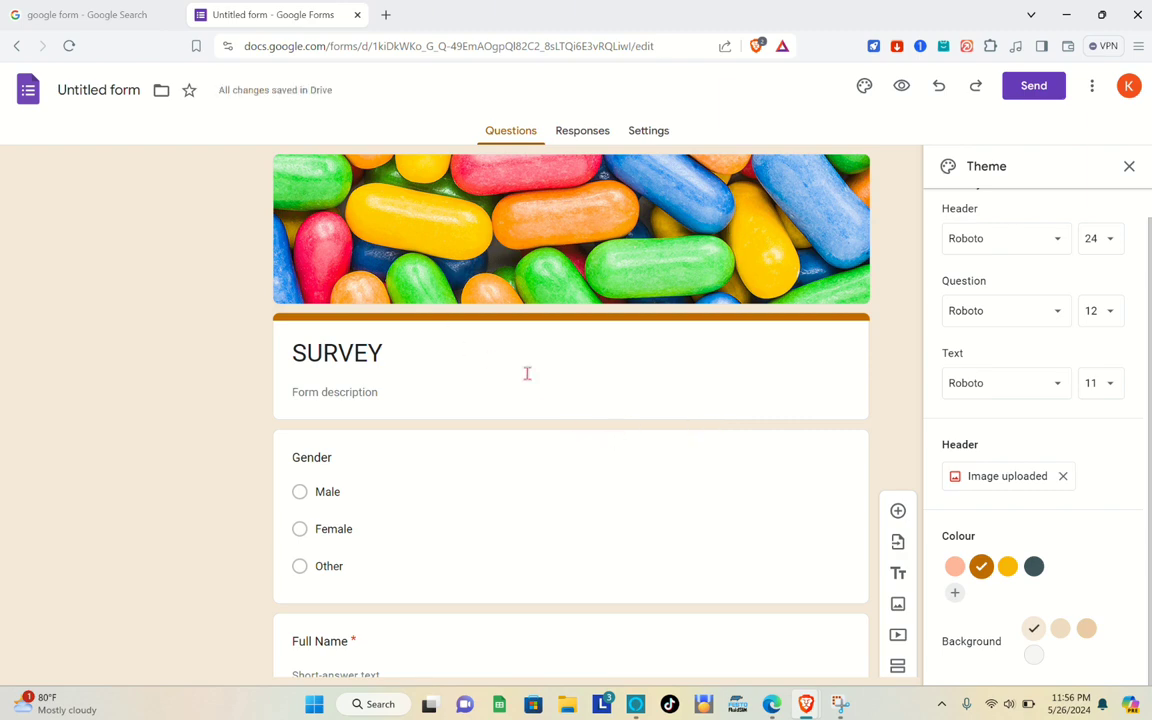
{"action": "scroll", "coordinate": [529, 430], "scroll_direction": "down", "scroll_amount": 6}
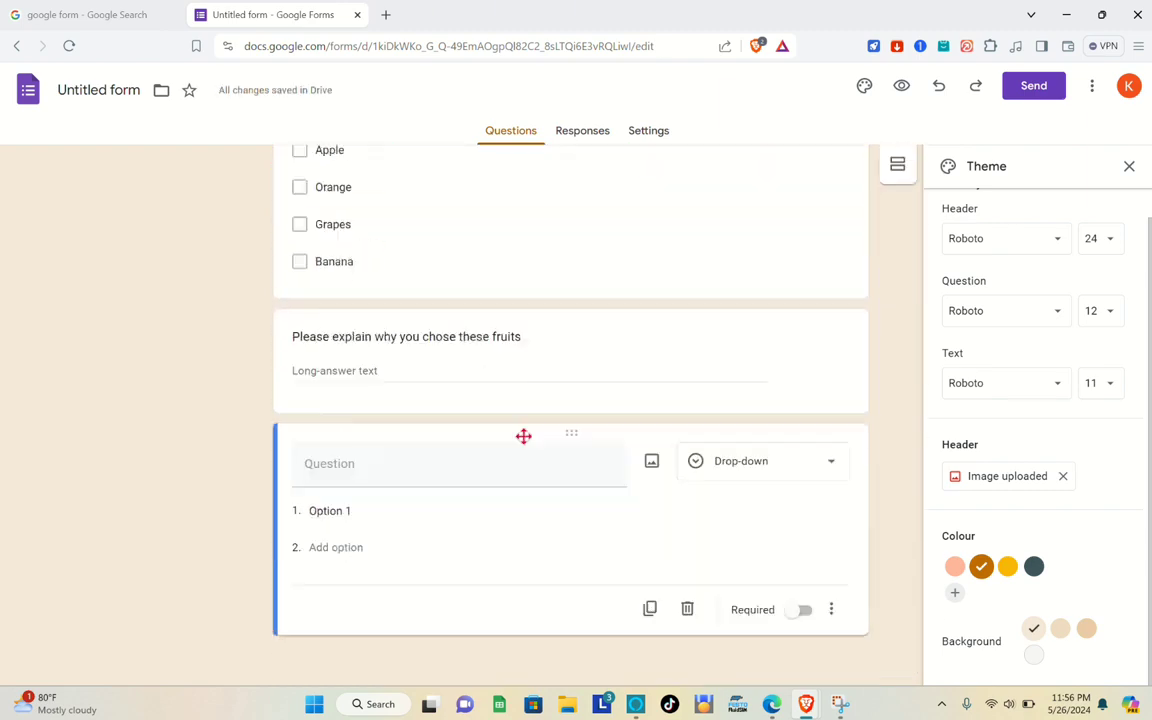
{"action": "scroll", "coordinate": [523, 436], "scroll_direction": "up", "scroll_amount": 6}
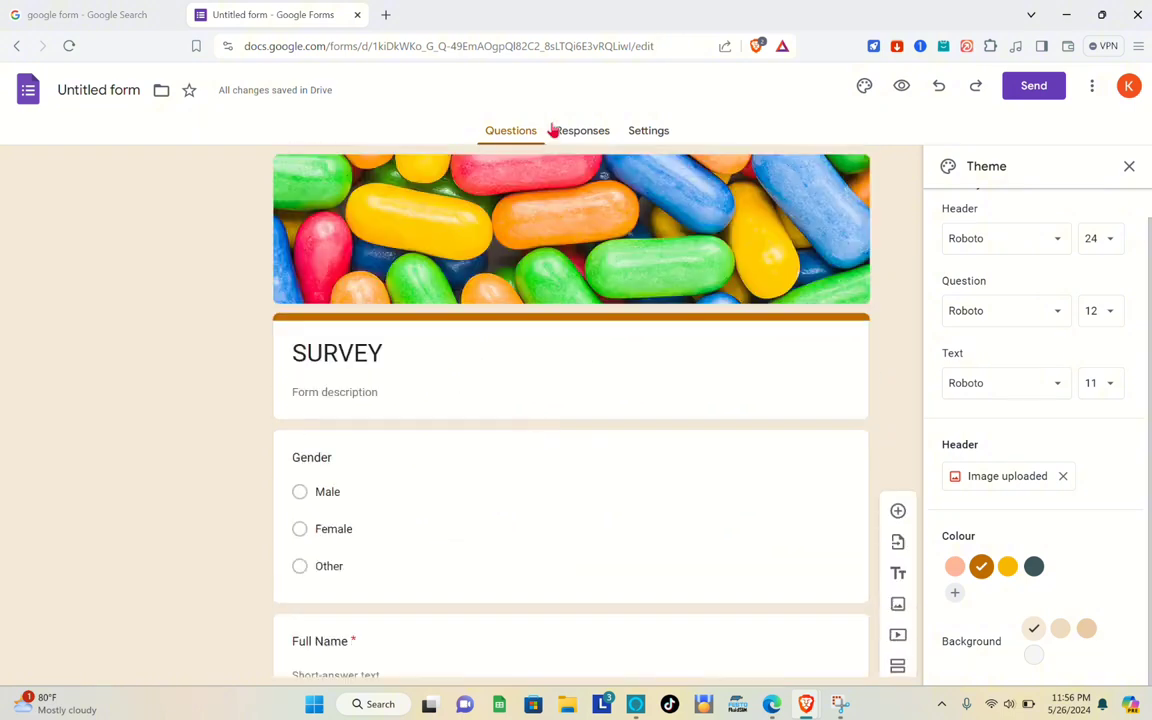
Step: View the form's responses, close the theme settings and return to the questions
{"action": "left_click", "coordinate": [578, 143]}
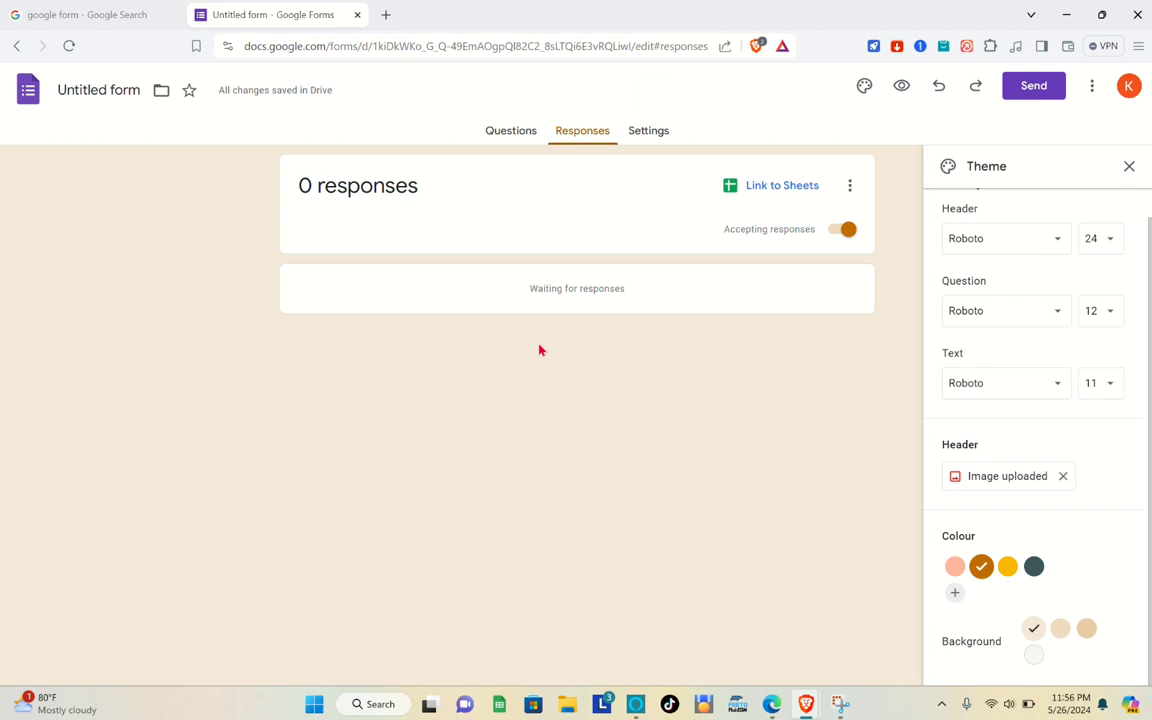
{"action": "left_click", "coordinate": [1130, 166]}
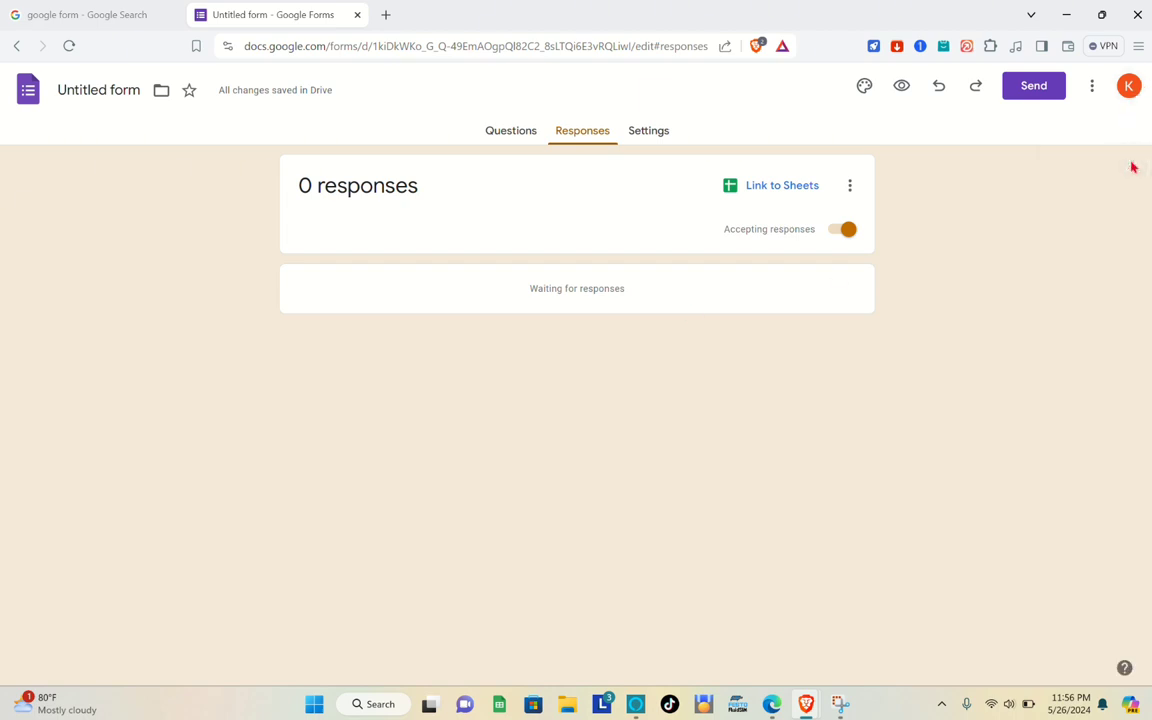
{"action": "left_click", "coordinate": [511, 133]}
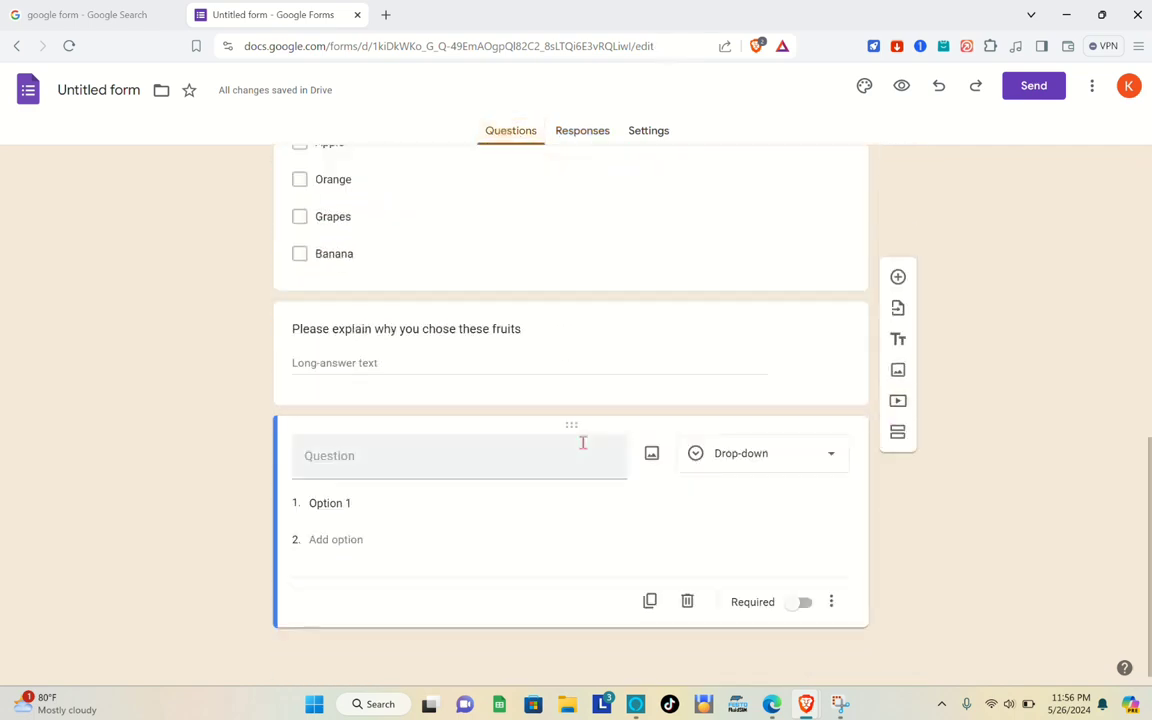
Step: Review the themed form from the SURVEY title through all questions to the untitled drop-down question
{"action": "scroll", "coordinate": [582, 442], "scroll_direction": "up", "scroll_amount": 10}
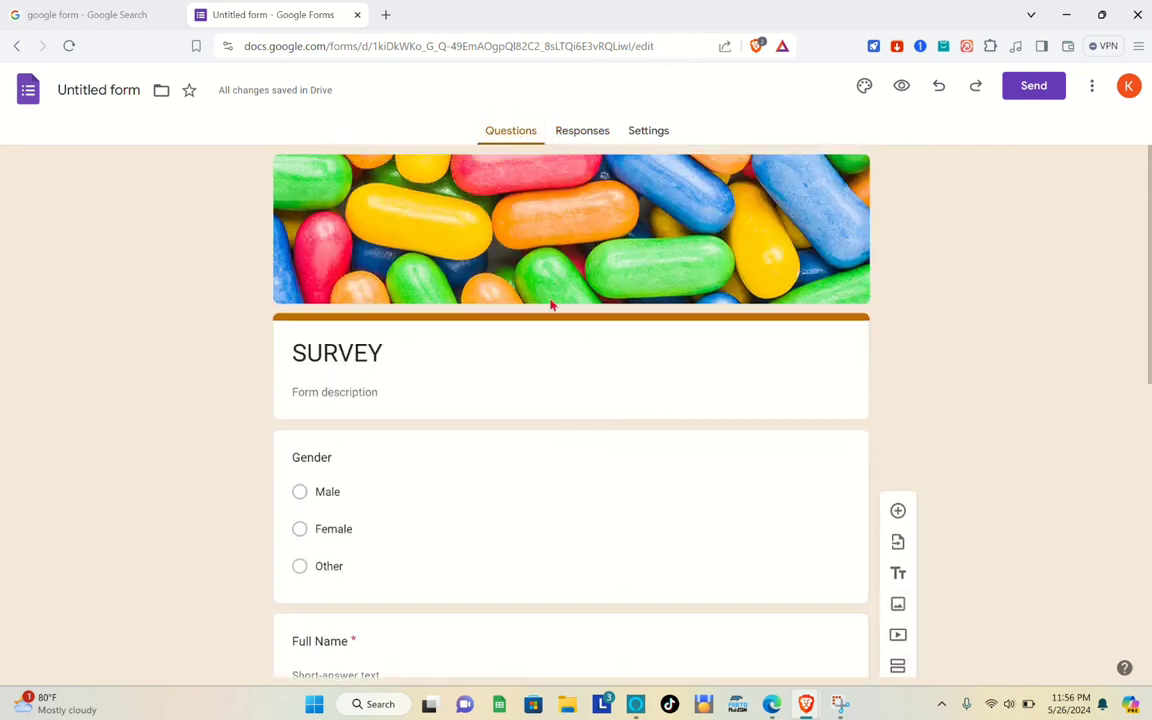
{"action": "scroll", "coordinate": [391, 537], "scroll_direction": "down", "scroll_amount": 2}
{"action": "scroll", "coordinate": [391, 537], "scroll_direction": "up", "scroll_amount": 1}
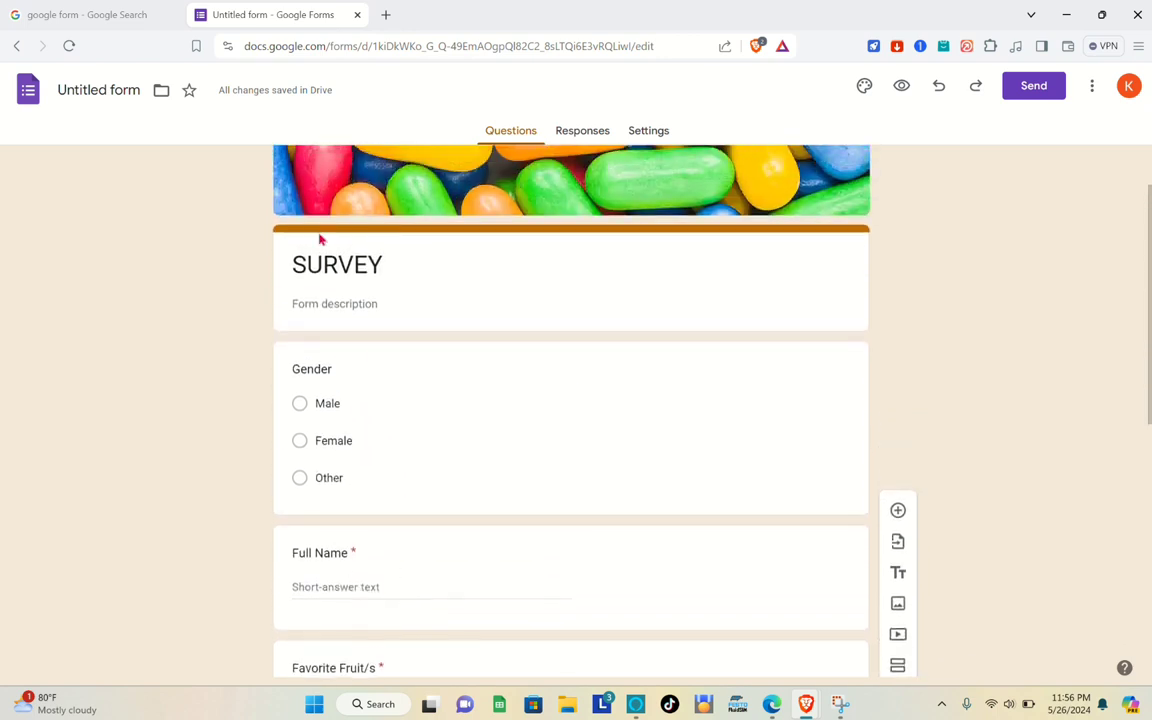
{"action": "scroll", "coordinate": [419, 332], "scroll_direction": "down", "scroll_amount": 1}
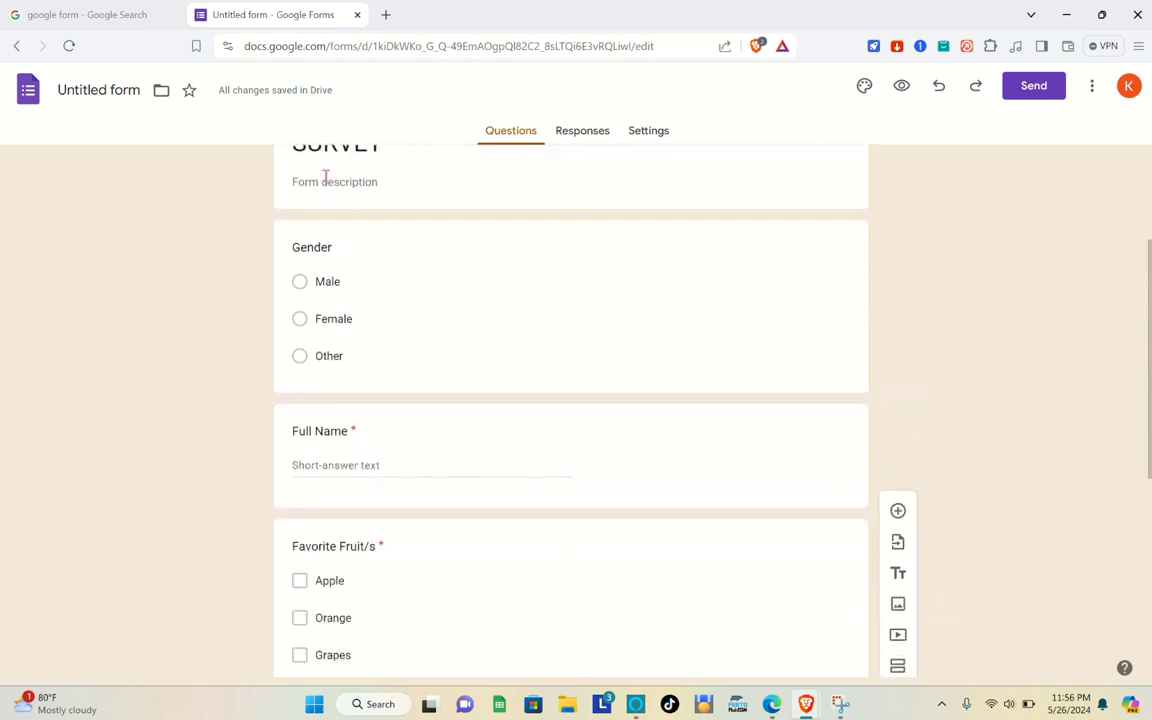
{"action": "scroll", "coordinate": [391, 357], "scroll_direction": "down", "scroll_amount": 3}
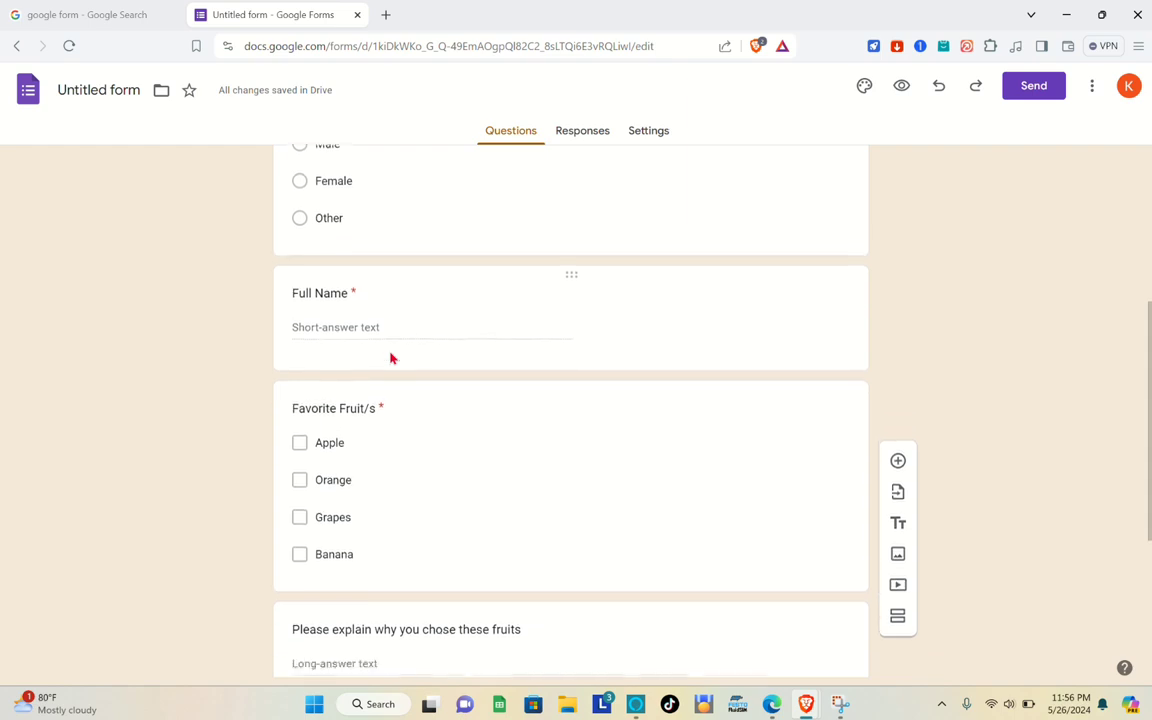
{"action": "scroll", "coordinate": [391, 357], "scroll_direction": "down", "scroll_amount": 1}
{"action": "scroll", "coordinate": [391, 357], "scroll_direction": "up", "scroll_amount": 1}
{"action": "scroll", "coordinate": [391, 357], "scroll_direction": "down", "scroll_amount": 3}
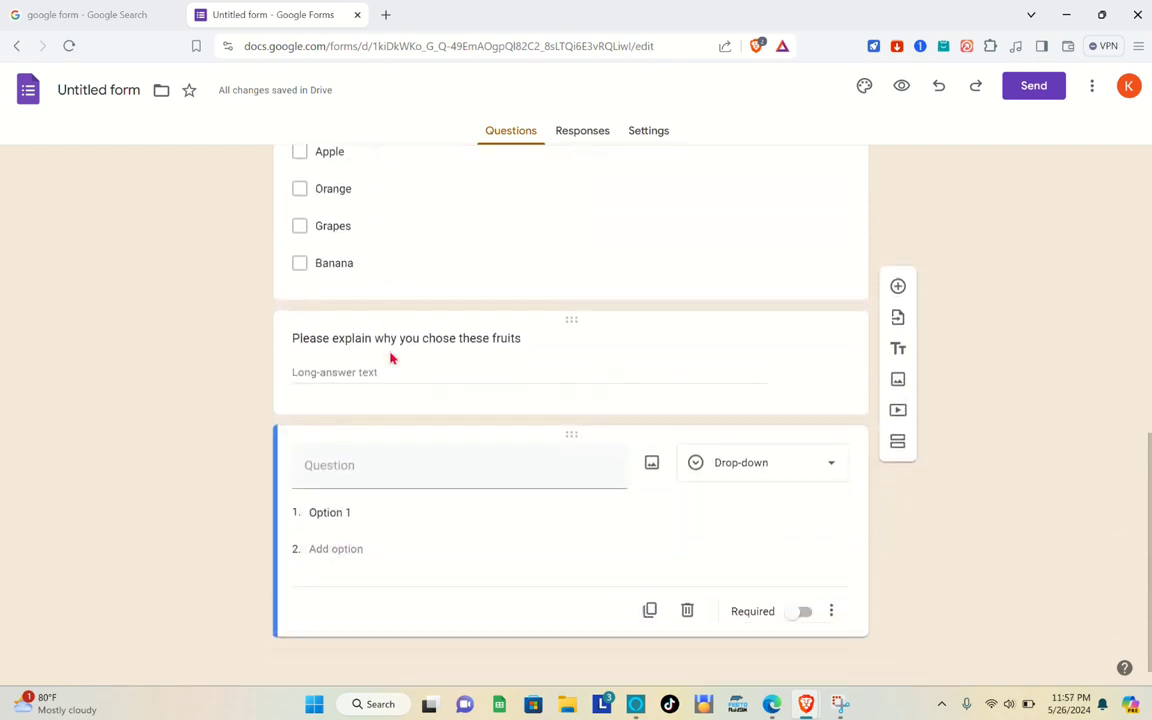
{"action": "scroll", "coordinate": [391, 357], "scroll_direction": "up", "scroll_amount": 1}
{"action": "scroll", "coordinate": [391, 357], "scroll_direction": "down", "scroll_amount": 1}
{"action": "scroll", "coordinate": [391, 357], "scroll_direction": "up", "scroll_amount": 7}
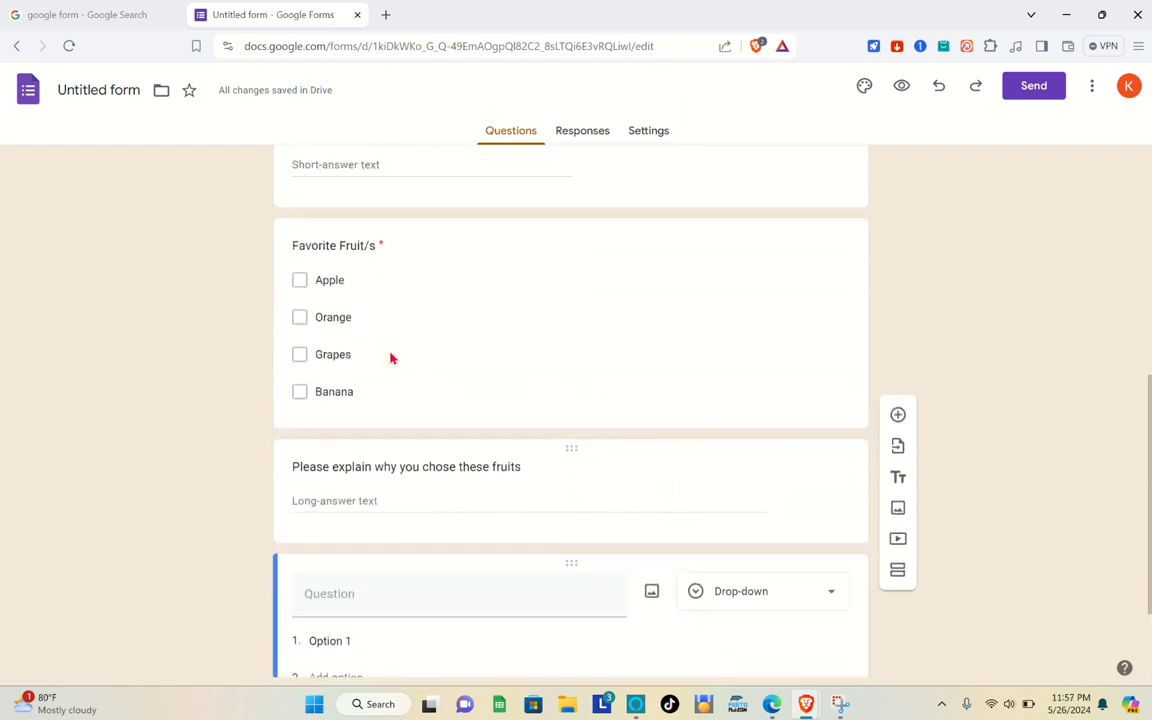
{"action": "scroll", "coordinate": [390, 350], "scroll_direction": "down", "scroll_amount": 7}
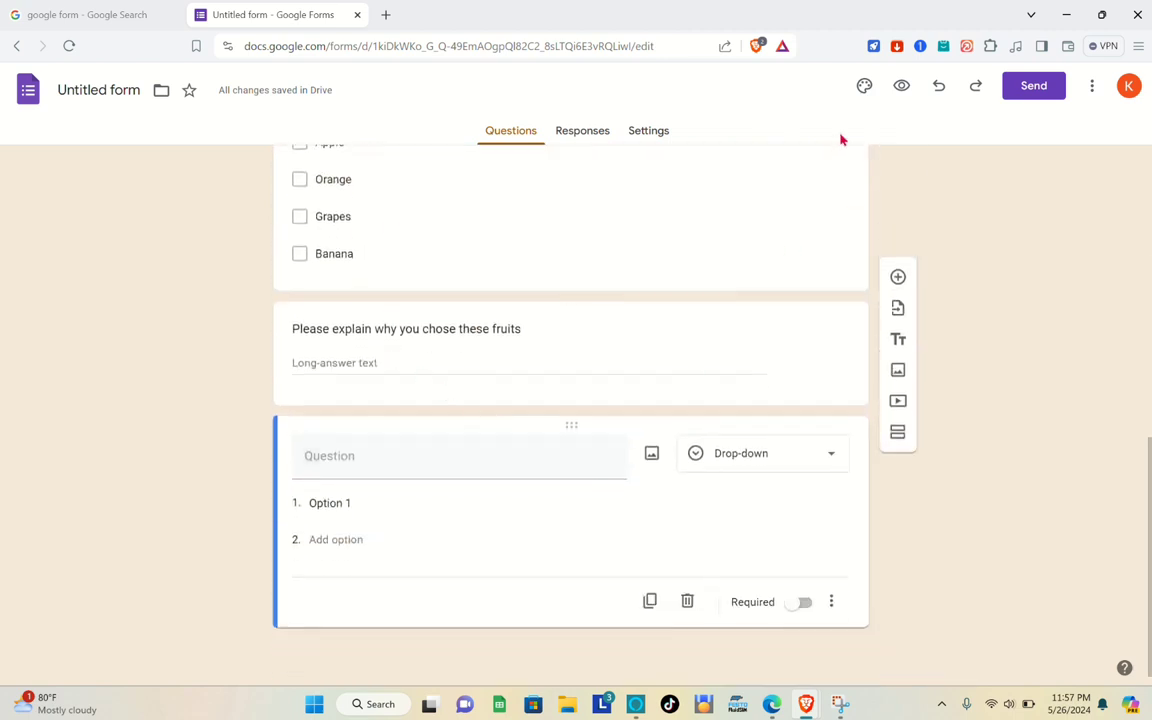
Step: Preview the whole form as a respondent sees it, then return to the form editor
{"action": "left_click", "coordinate": [901, 88]}
{"action": "scroll", "coordinate": [487, 413], "scroll_direction": "down", "scroll_amount": 4}
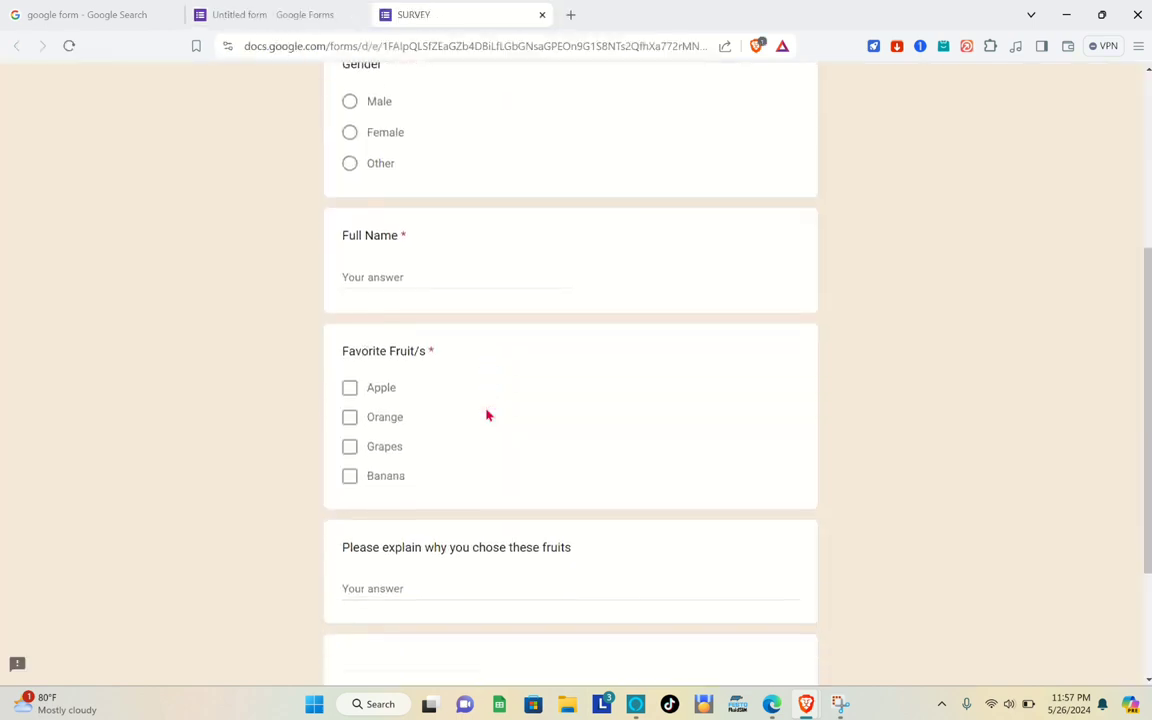
{"action": "scroll", "coordinate": [487, 413], "scroll_direction": "down", "scroll_amount": 3}
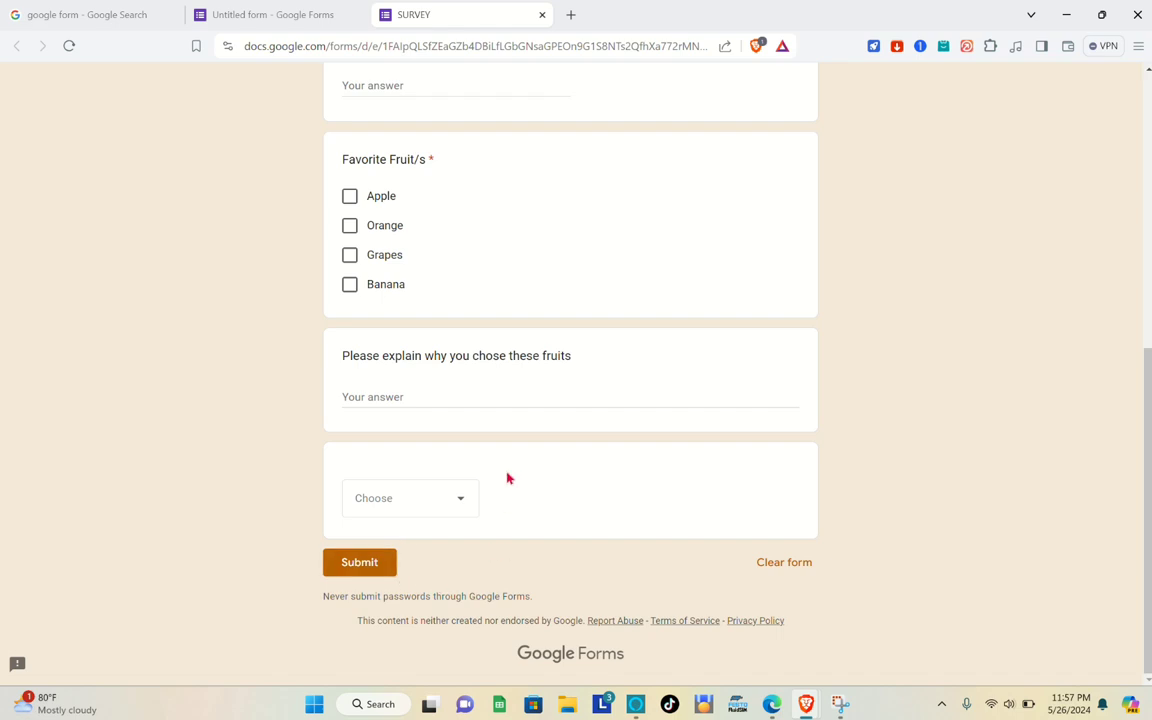
{"action": "scroll", "coordinate": [507, 479], "scroll_direction": "up", "scroll_amount": 8}
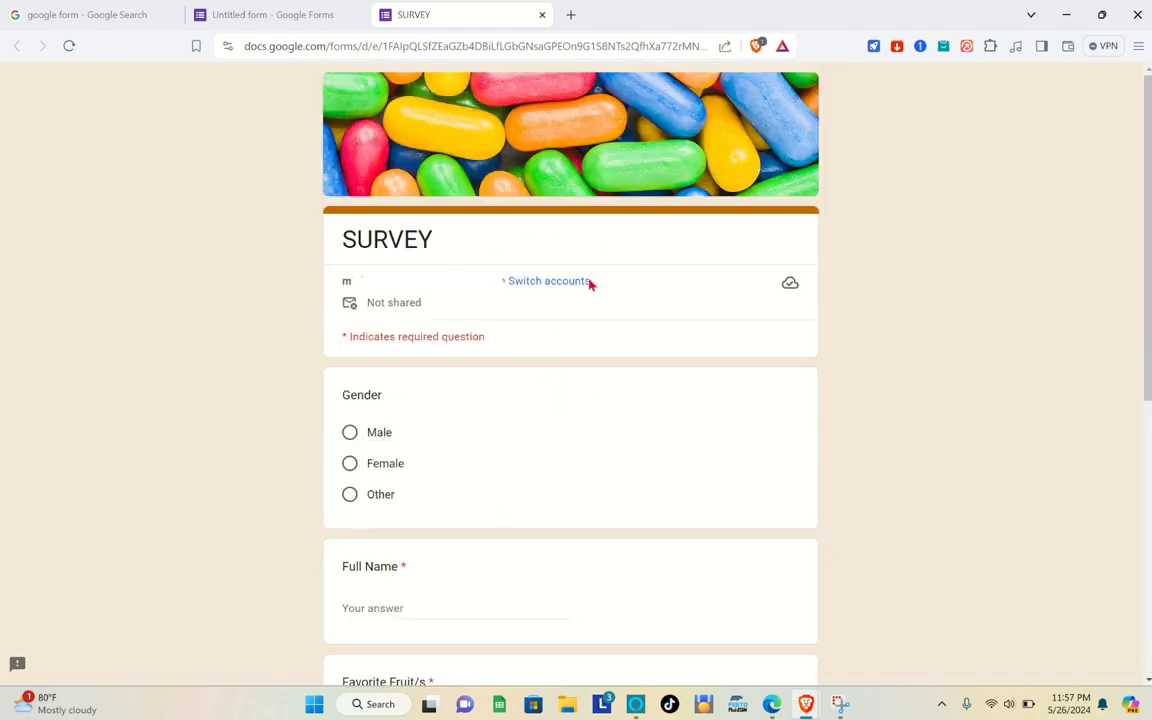
{"action": "left_click", "coordinate": [300, 10]}
{"action": "scroll", "coordinate": [630, 400], "scroll_direction": "up", "scroll_amount": 10}
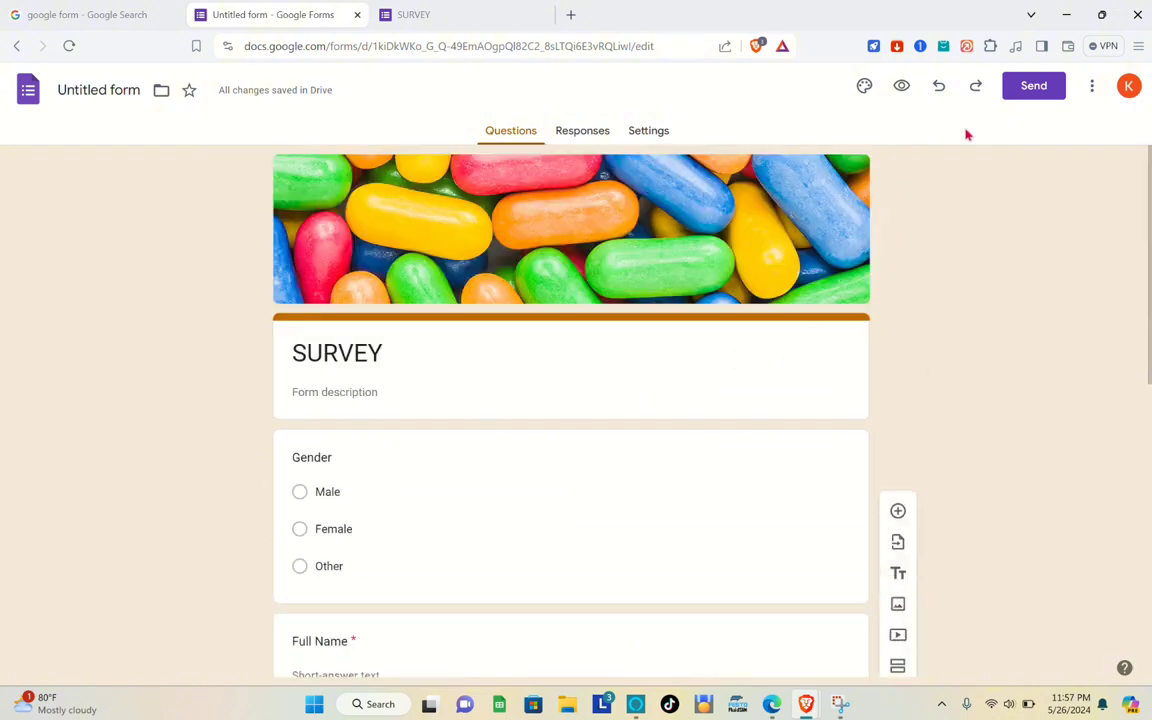
Step: Open the form's sending options, look through the email, link and embed HTML methods, and choose the link
{"action": "left_click", "coordinate": [1031, 95]}
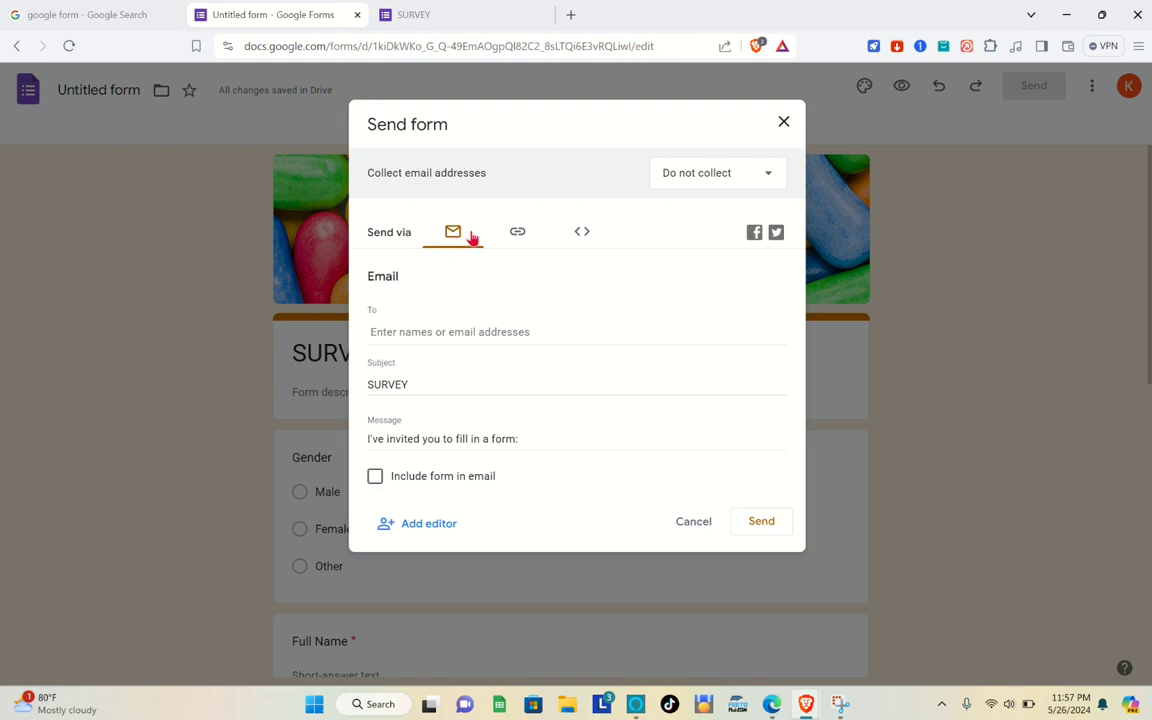
{"action": "left_click", "coordinate": [516, 236]}
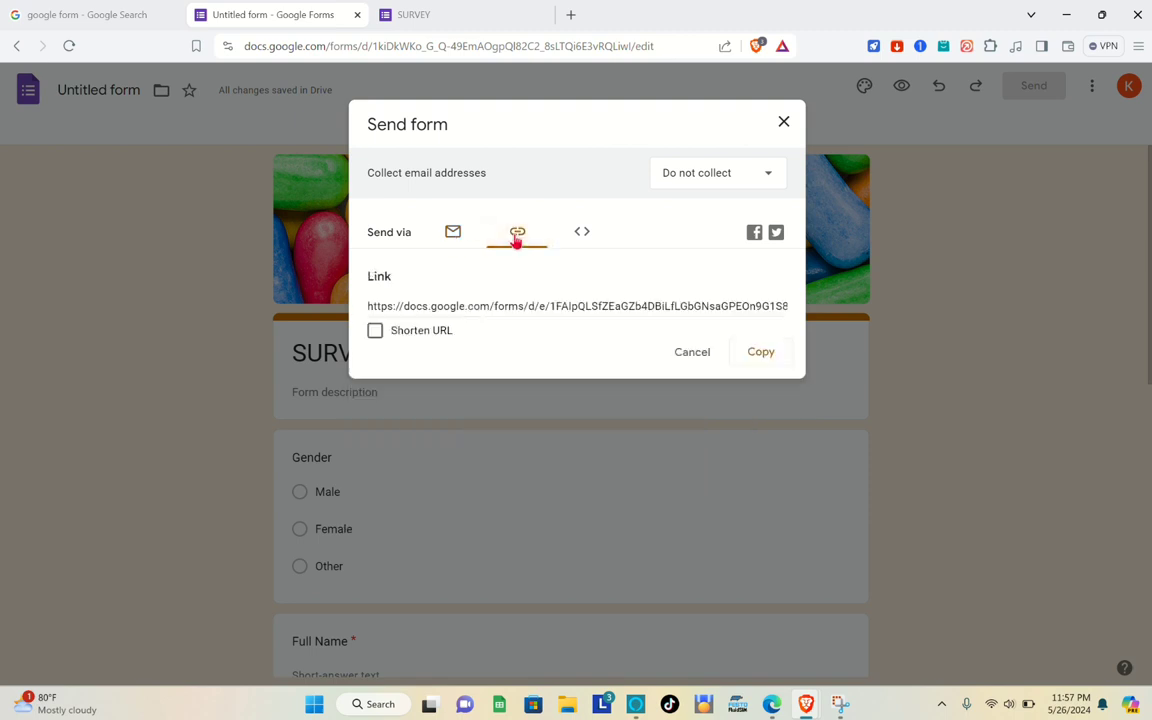
{"action": "left_click", "coordinate": [581, 234]}
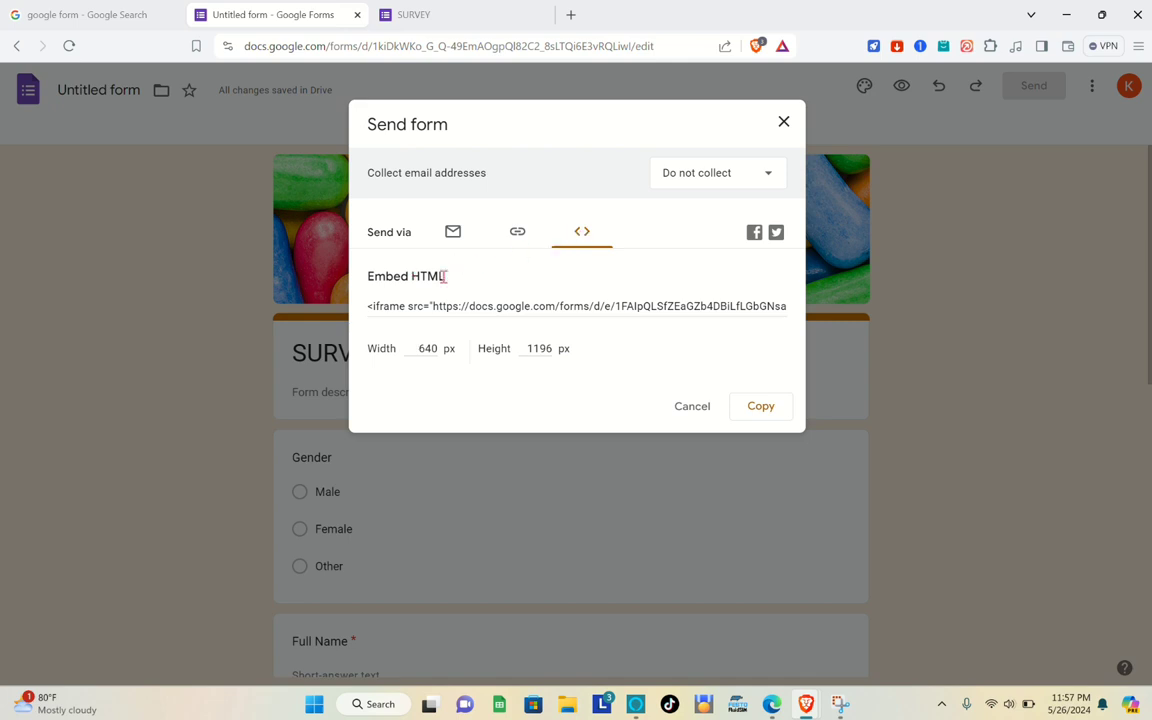
{"action": "left_click", "coordinate": [515, 234]}
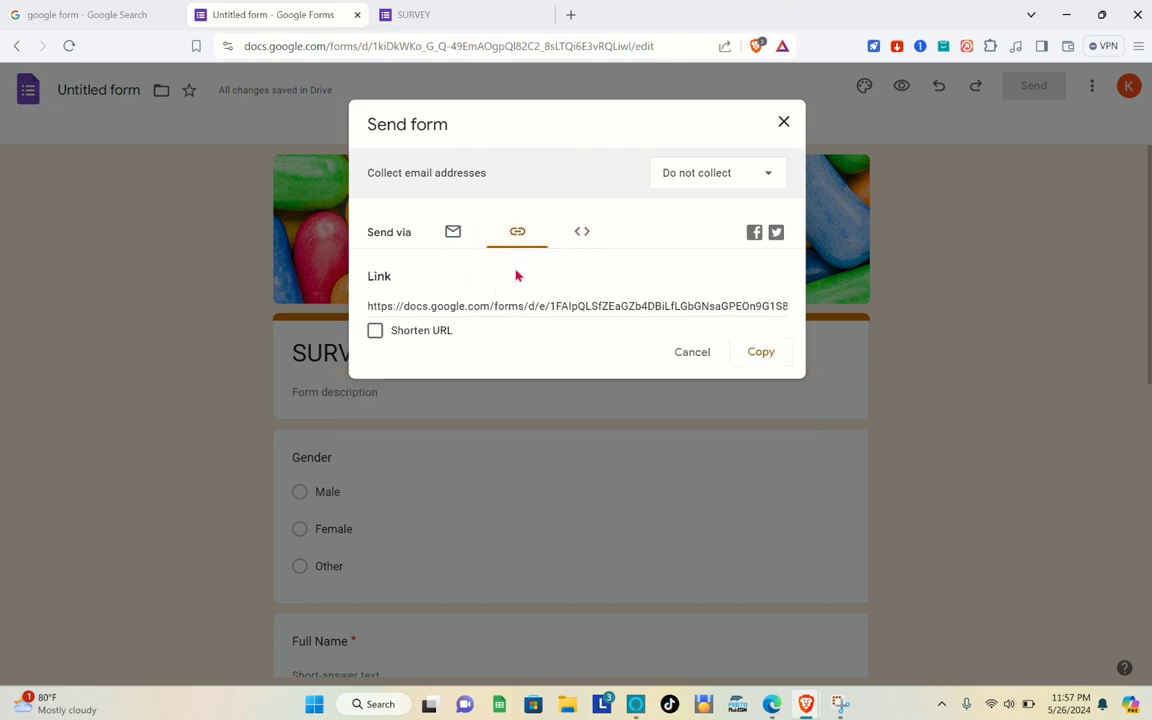
Step: Shorten the form's URL and copy the link
{"action": "left_click", "coordinate": [367, 306]}
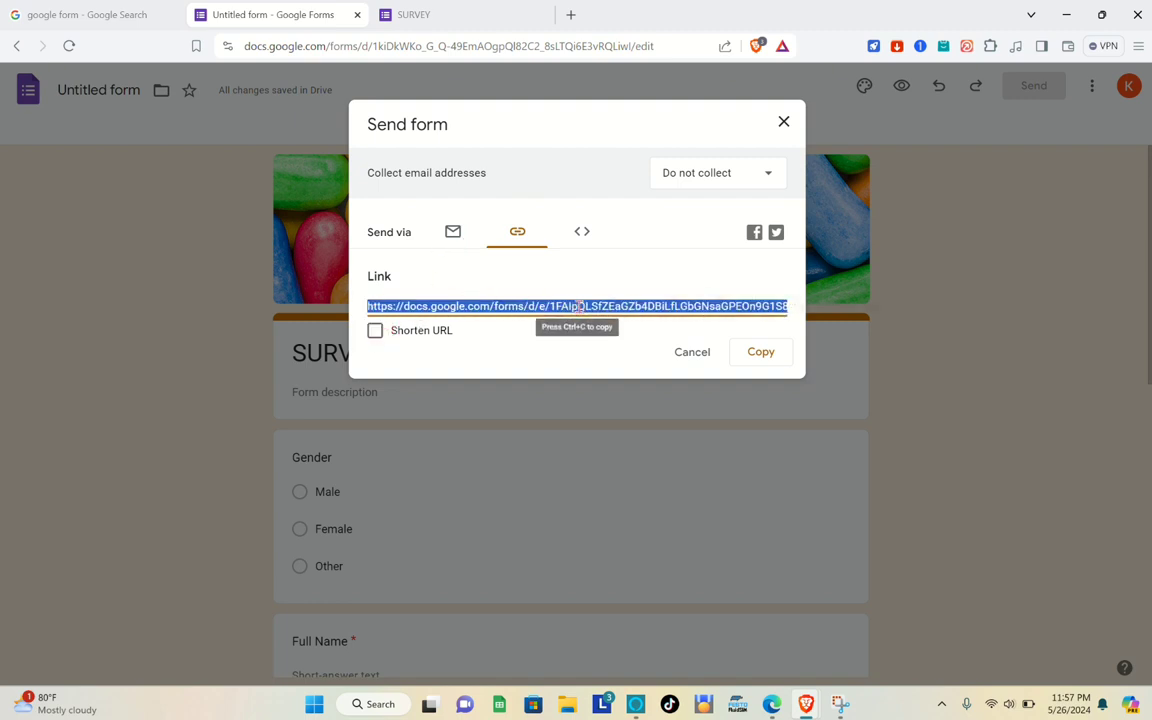
{"action": "left_click", "coordinate": [376, 332]}
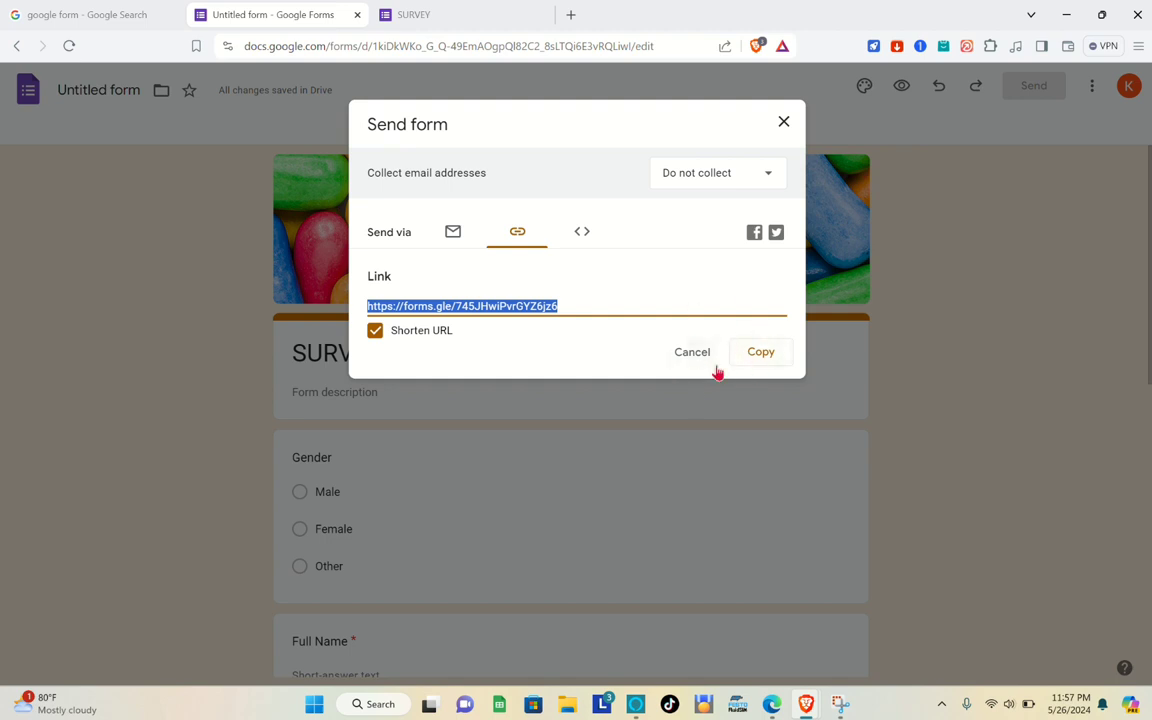
{"action": "left_click", "coordinate": [753, 361]}
Step: Set email address collection to Responder input, copy the shortened link again and close the sending options
{"action": "left_click", "coordinate": [755, 187]}
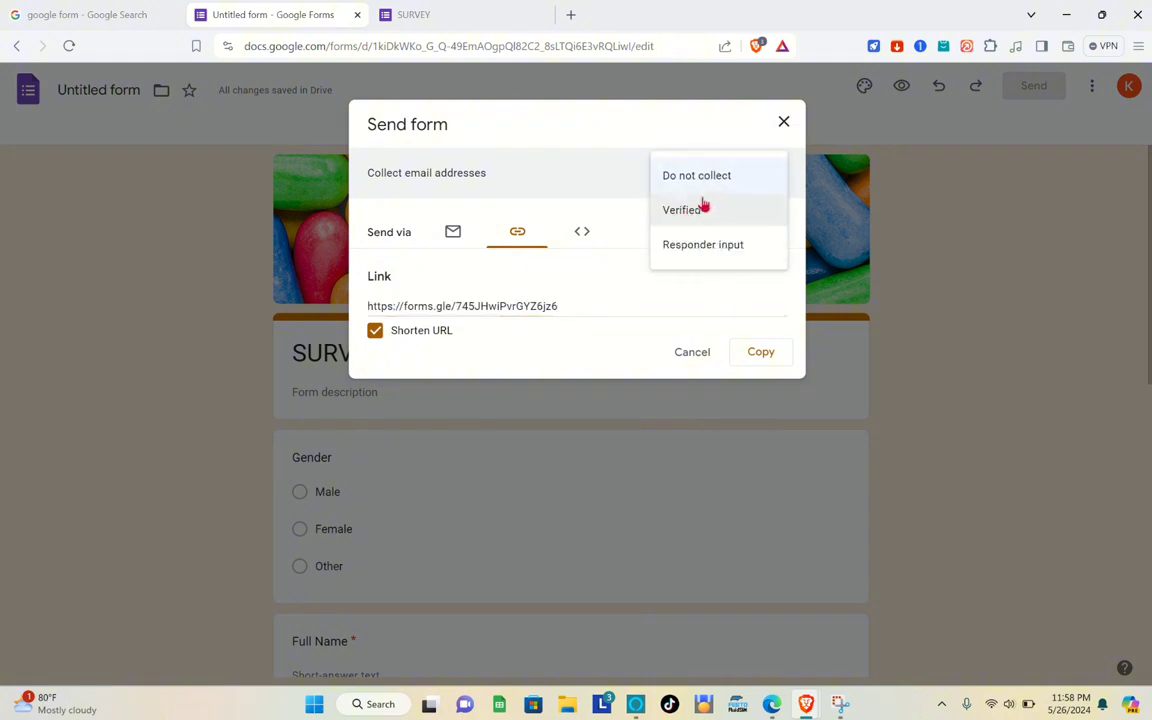
{"action": "left_click", "coordinate": [713, 256]}
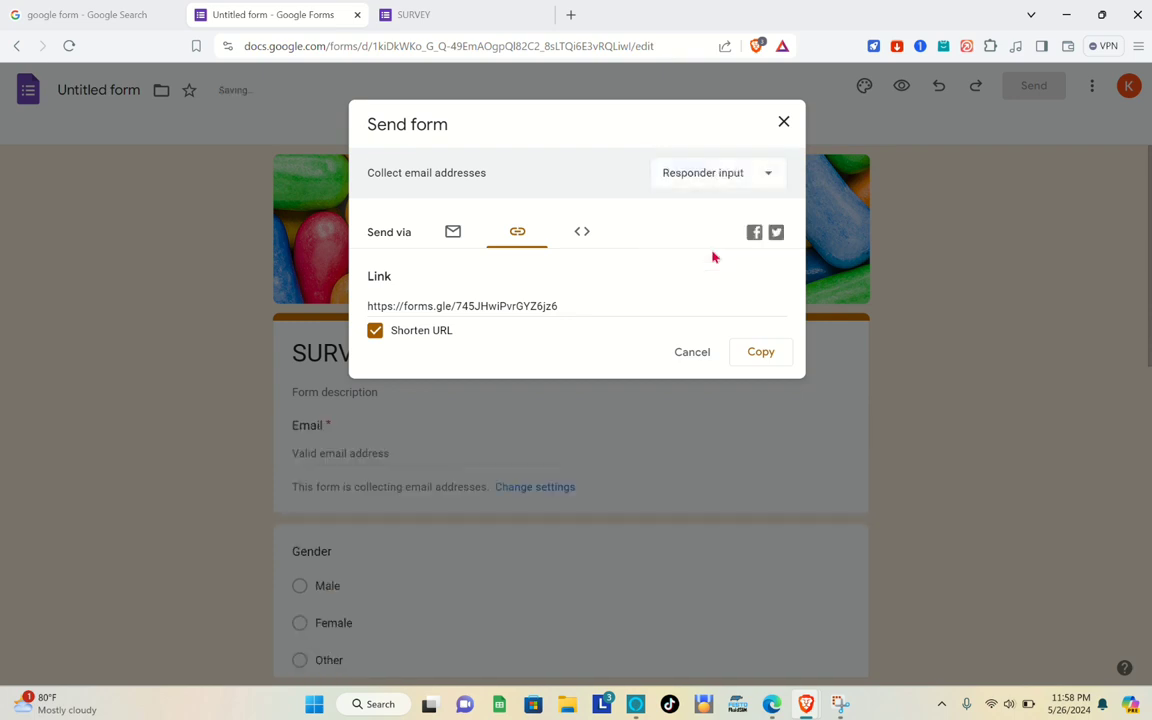
{"action": "left_click", "coordinate": [752, 353]}
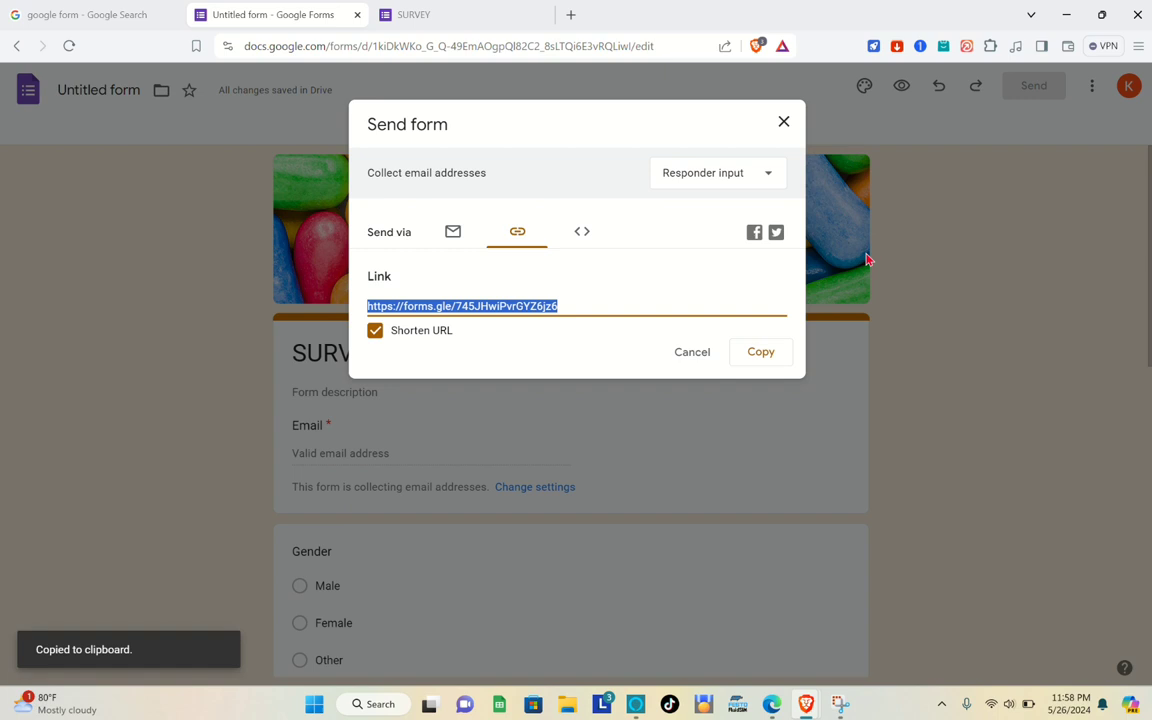
{"action": "left_click", "coordinate": [784, 122]}
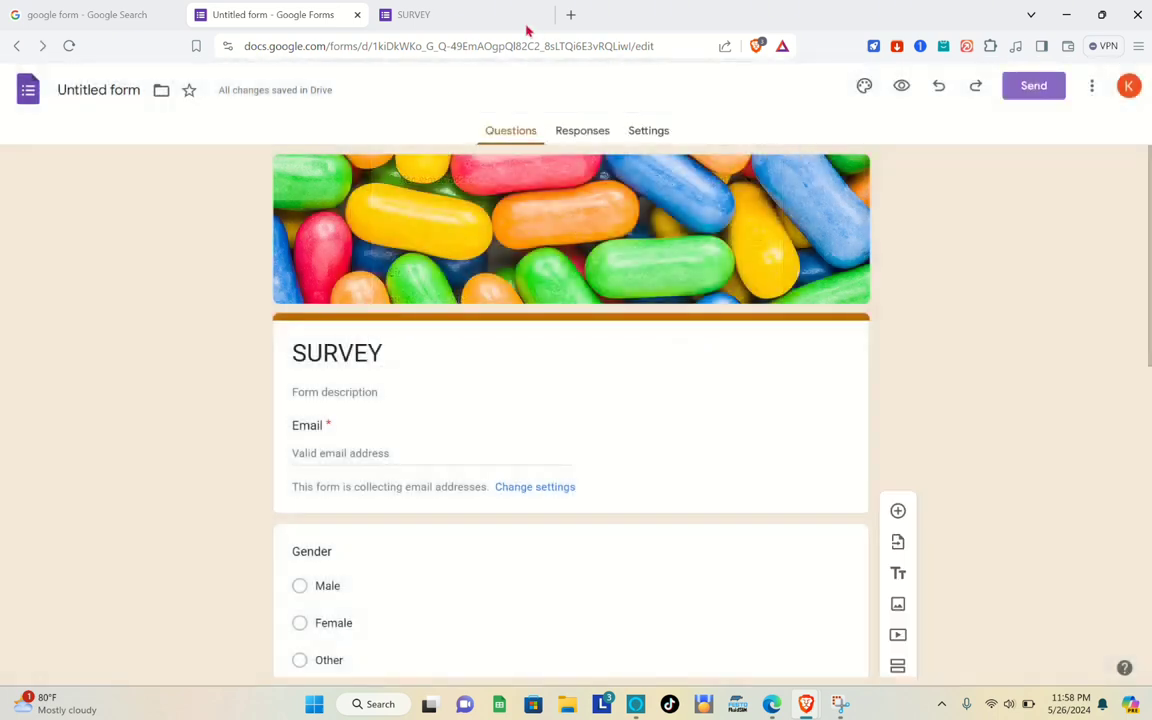
Step: Load the copied shortened link in place of the open respondent preview of the SURVEY form
{"action": "left_click", "coordinate": [432, 20]}
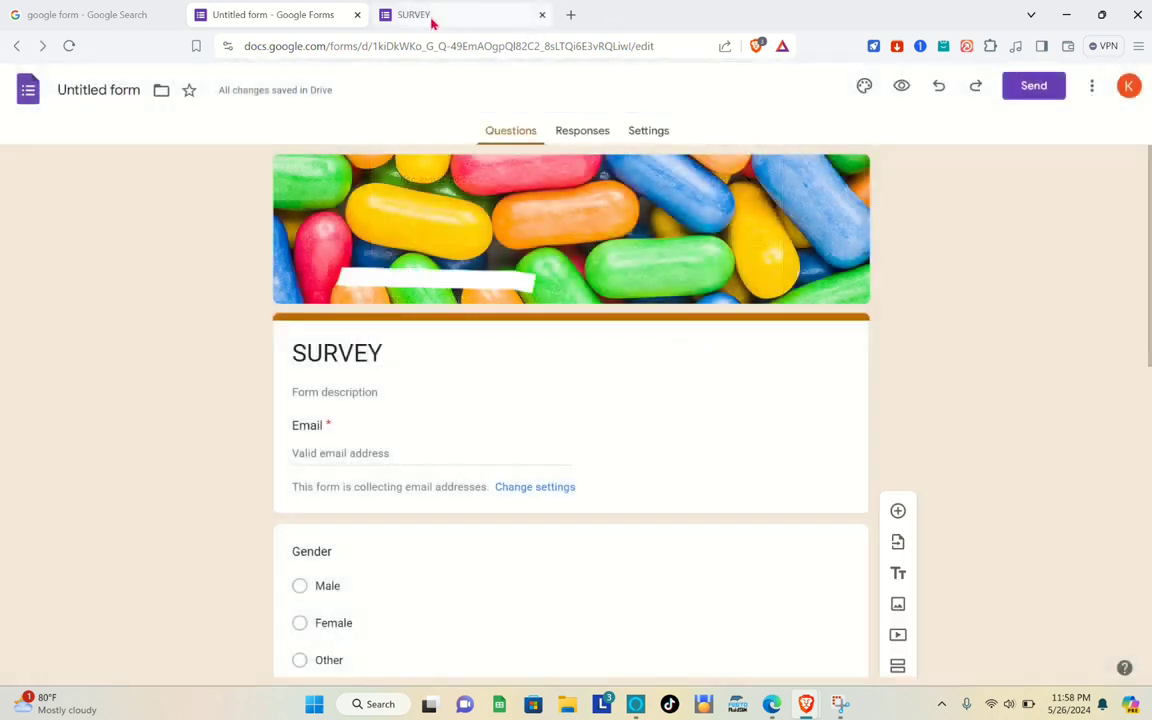
{"action": "left_click", "coordinate": [427, 44]}
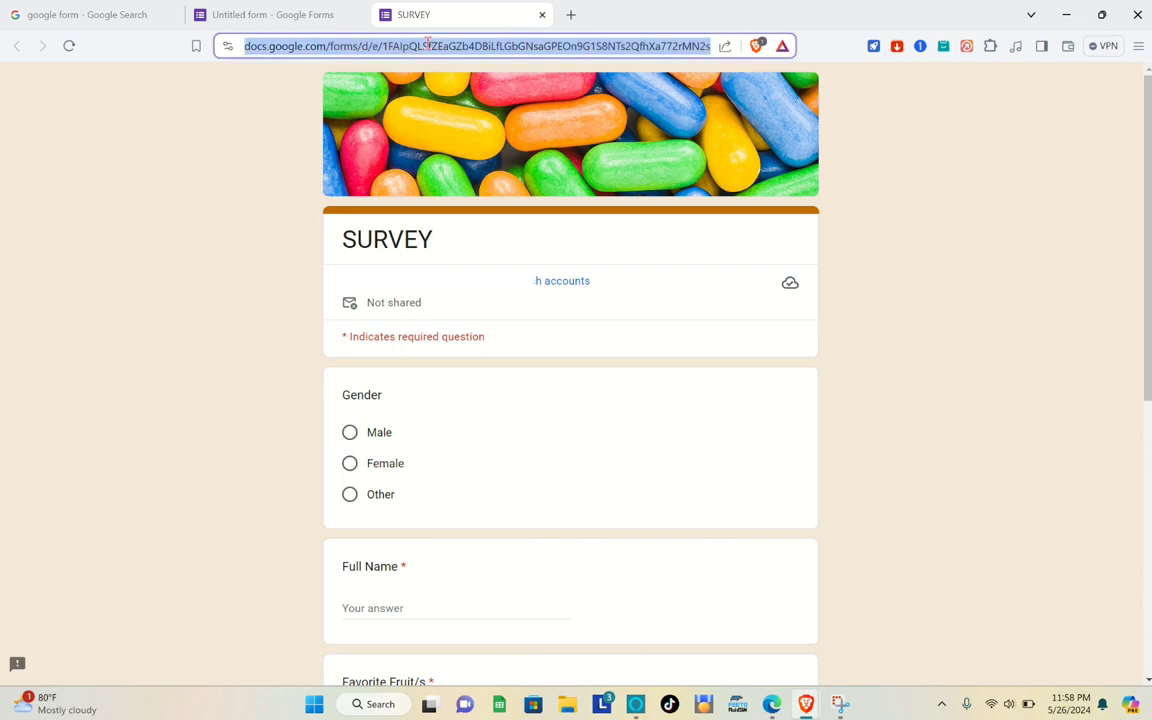
{"action": "key", "text": "ctrl+v"}
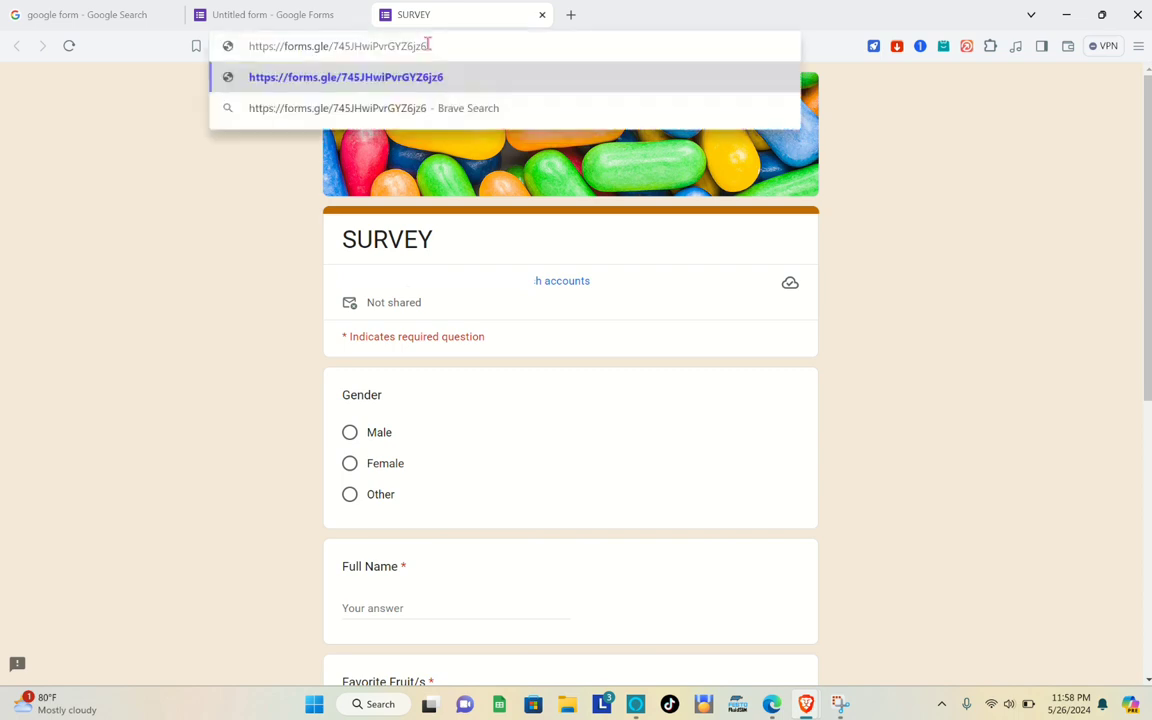
{"action": "key", "text": "Return"}
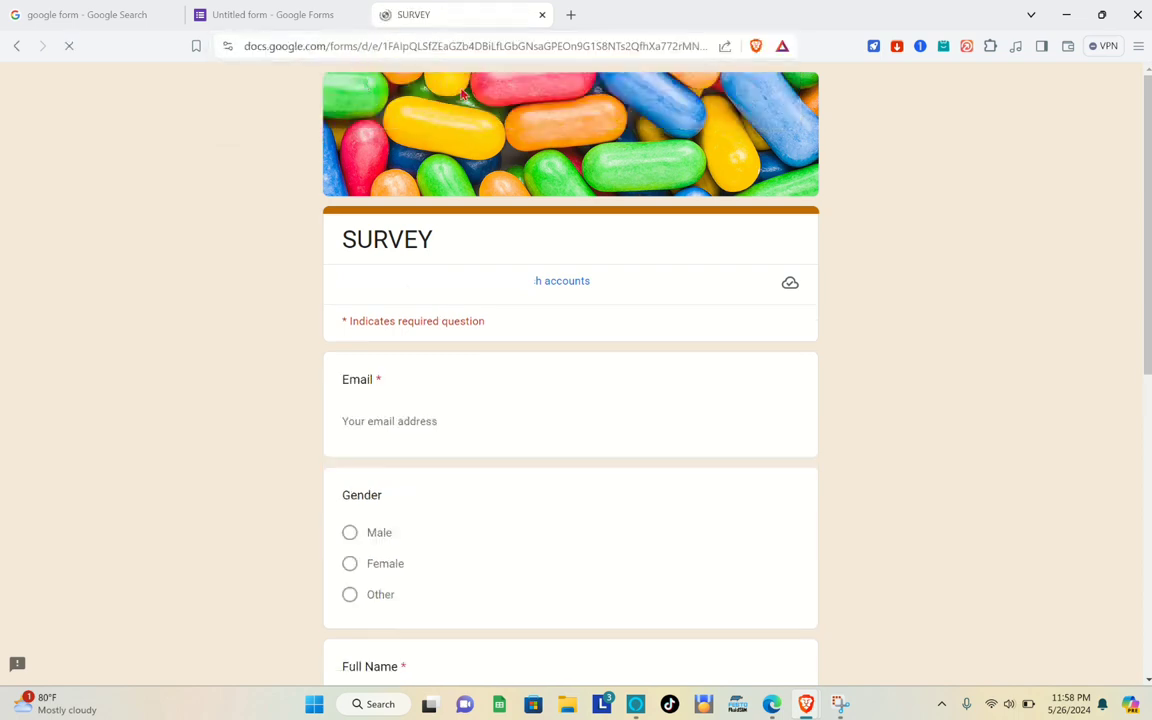
Step: Try out the Favorite Fruit/s question by selecting Apple, Orange and Grapes, then return to the form editor
{"action": "scroll", "coordinate": [460, 384], "scroll_direction": "down", "scroll_amount": 6}
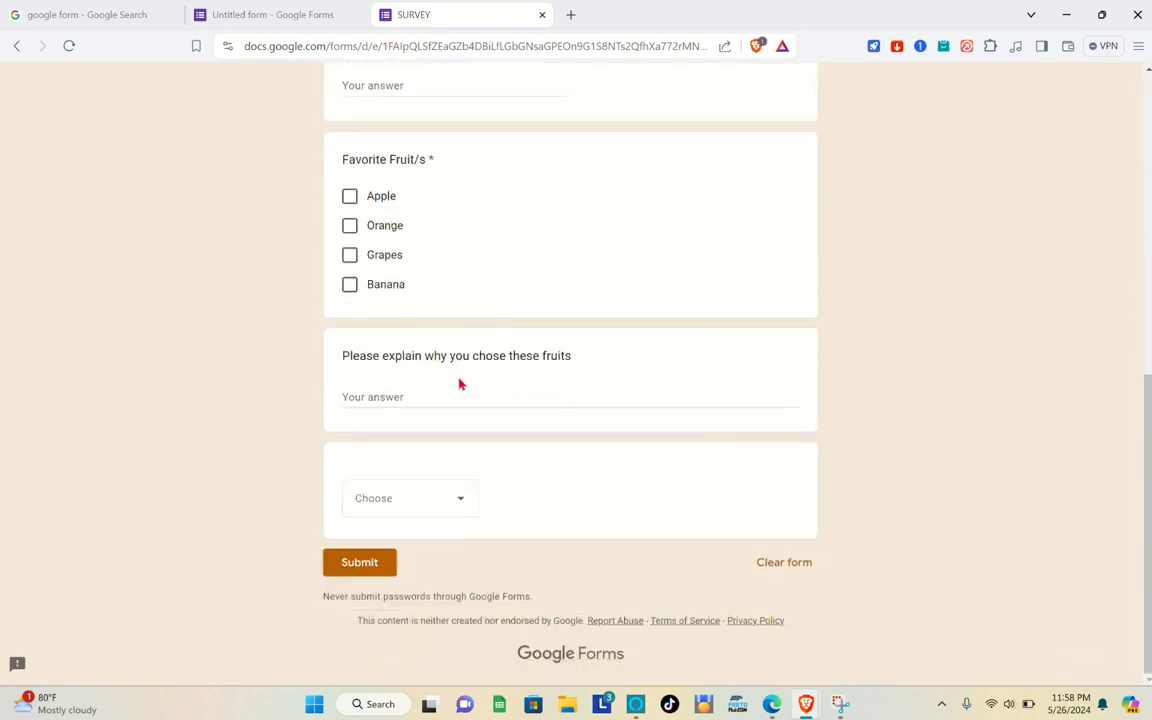
{"action": "scroll", "coordinate": [460, 384], "scroll_direction": "up", "scroll_amount": 1}
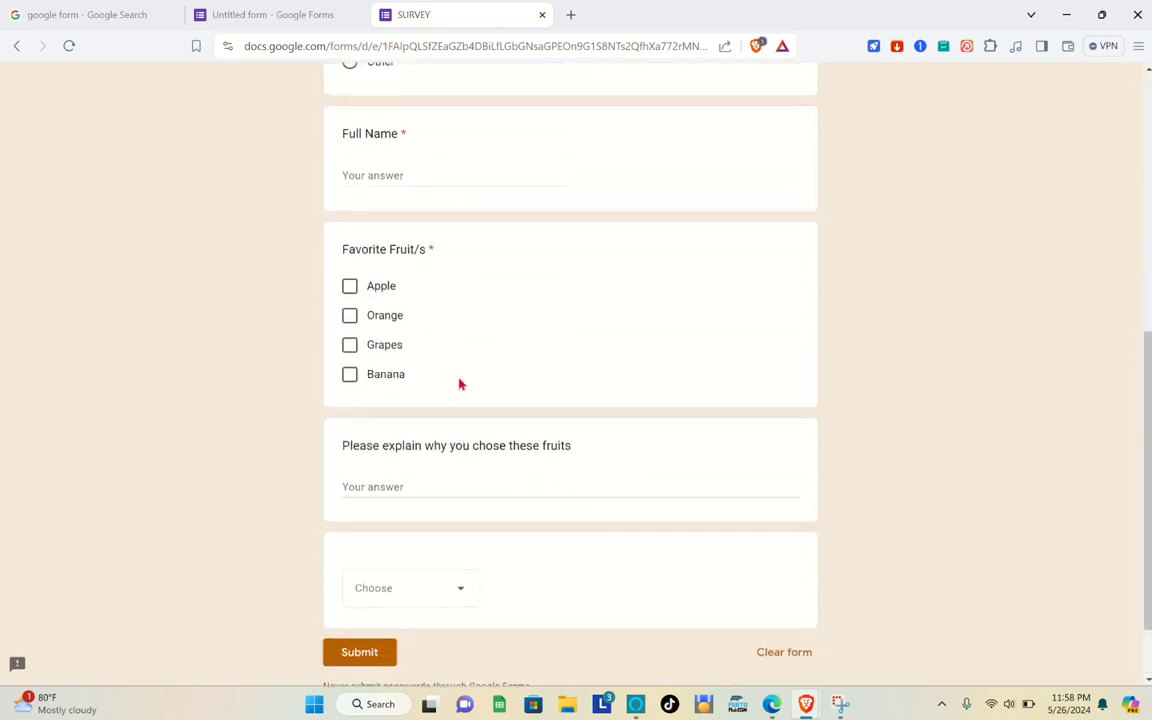
{"action": "left_click", "coordinate": [351, 287]}
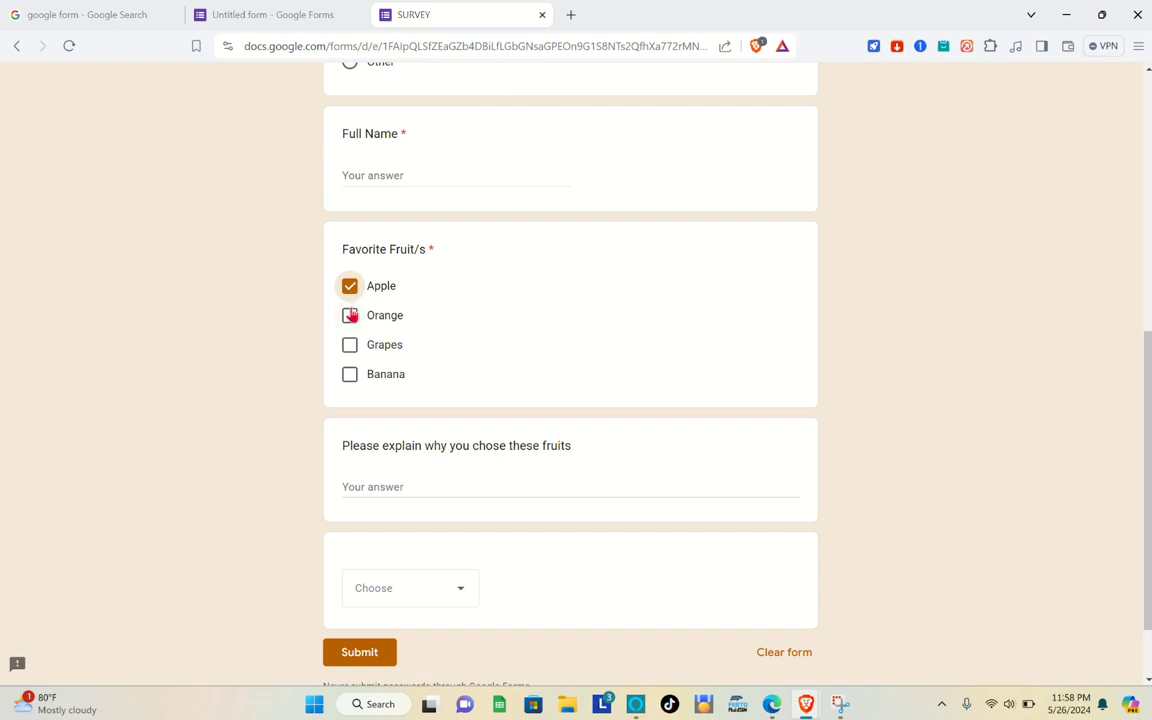
{"action": "left_click", "coordinate": [350, 316]}
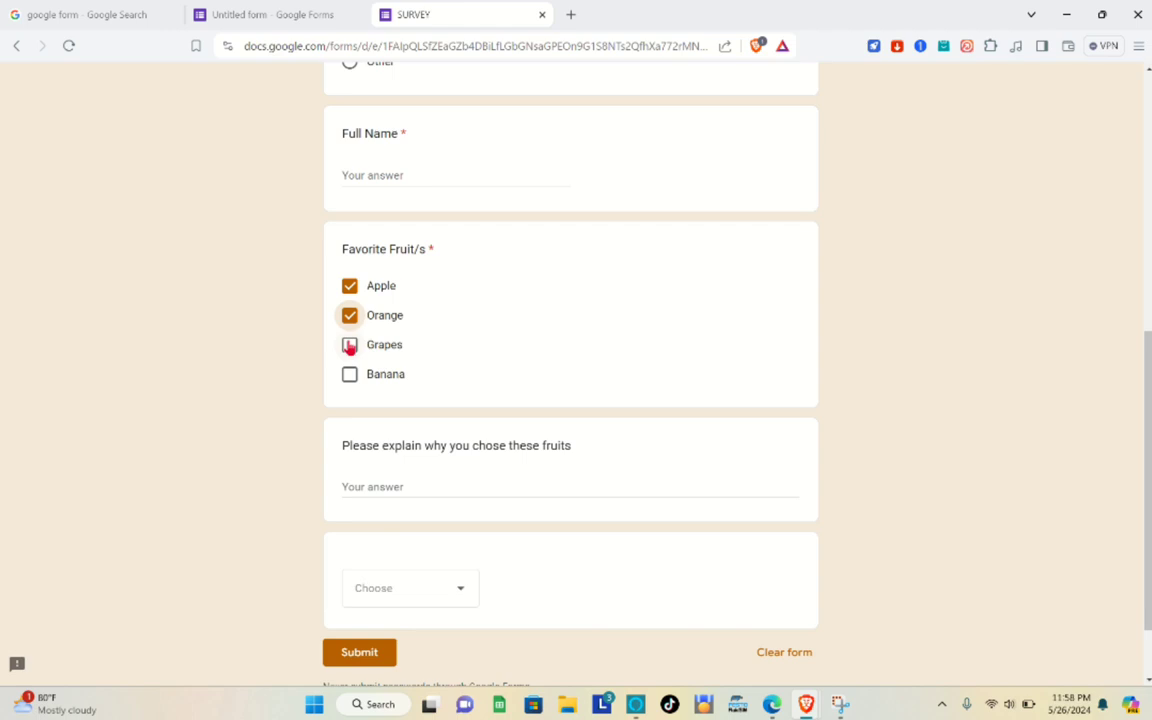
{"action": "left_click", "coordinate": [349, 345]}
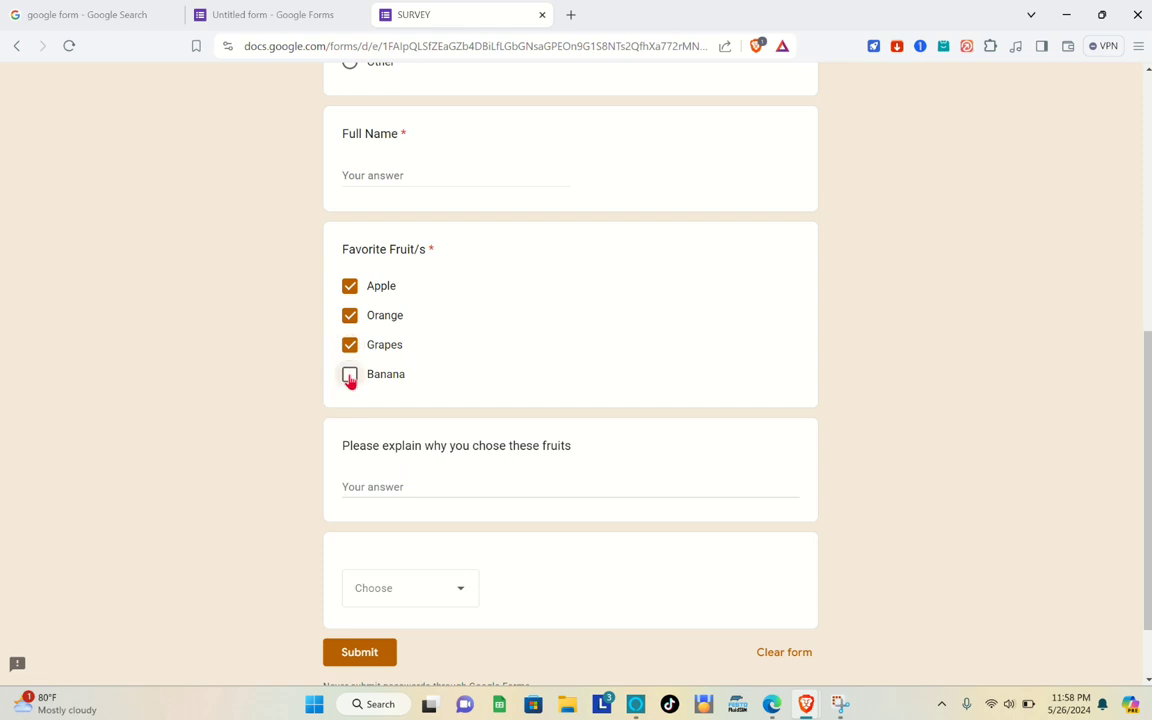
{"action": "left_click", "coordinate": [265, 12]}
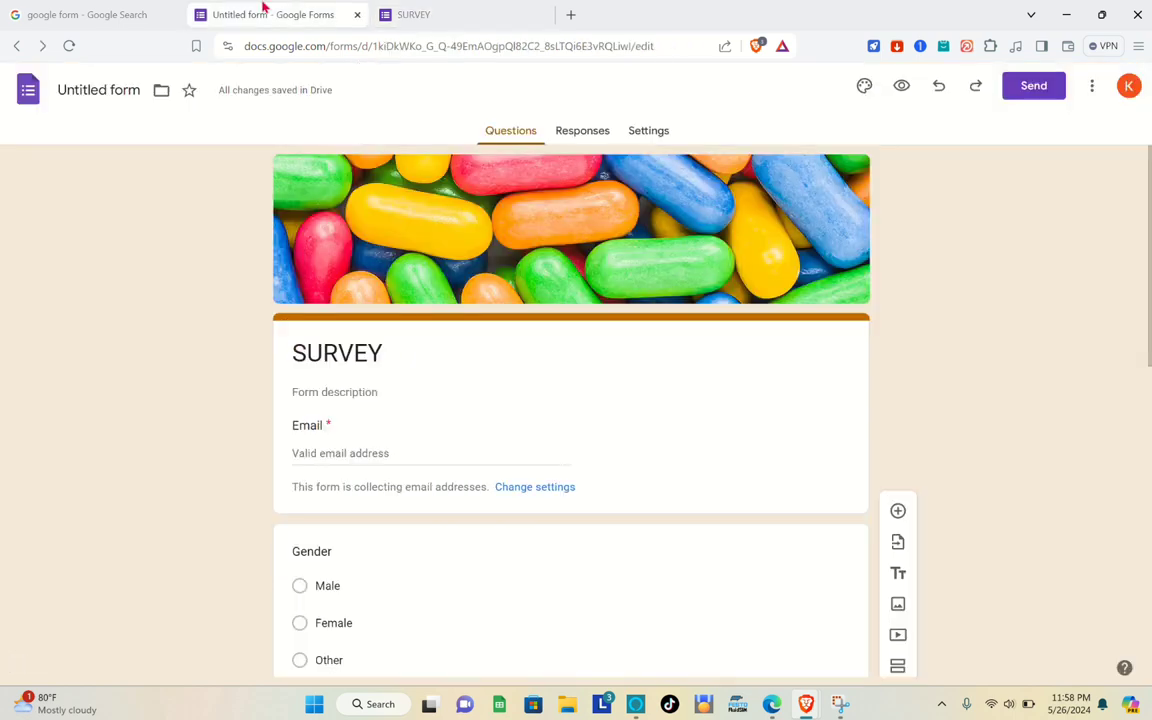